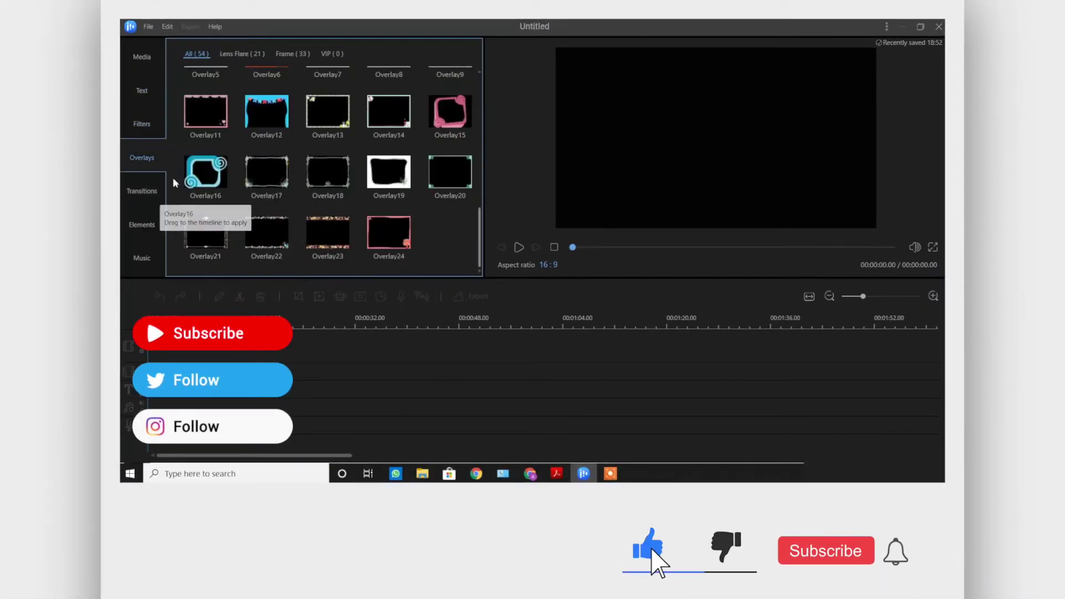
- Browse the Transitions, Elements and Music libraries
{"action": "left_click", "coordinate": [142, 191]}
{"action": "left_click", "coordinate": [142, 224]}
{"action": "scroll", "coordinate": [237, 180], "scroll_direction": "down", "scroll_amount": 2}
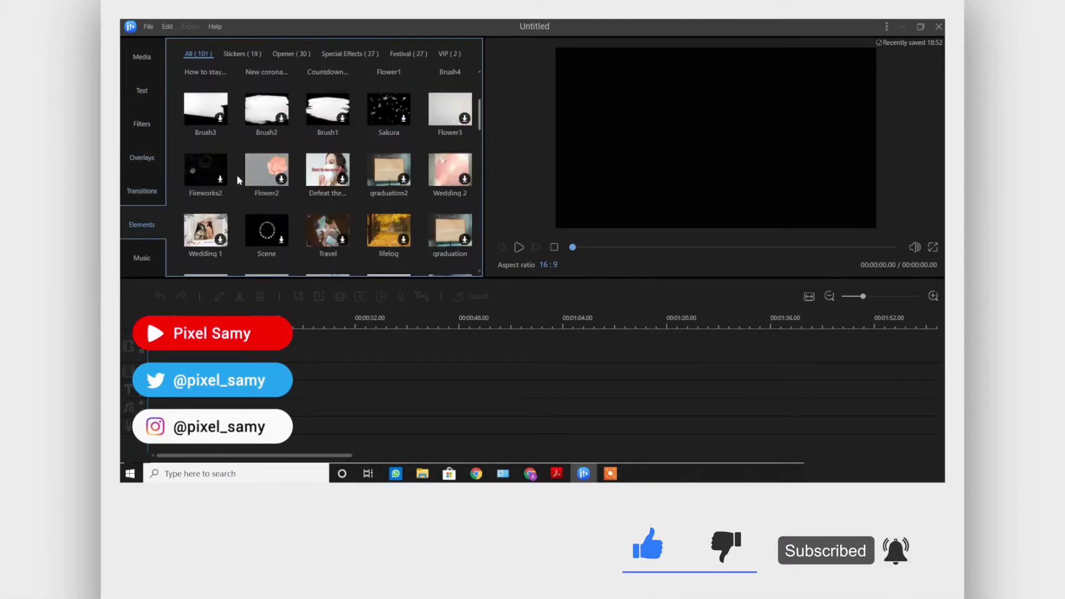
{"action": "left_click", "coordinate": [142, 258]}
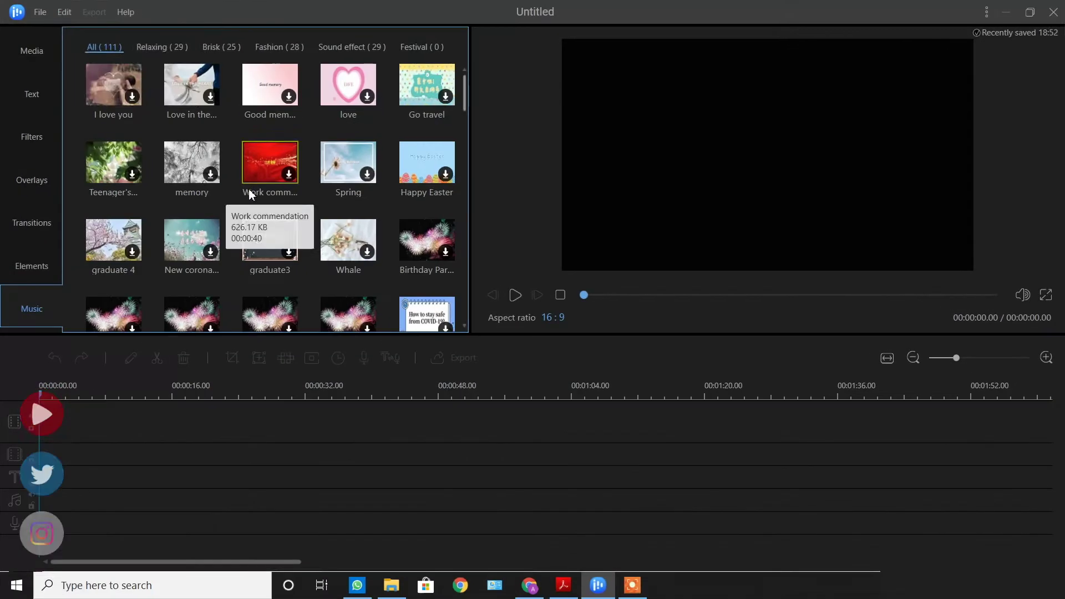
- Import both red car video files from the Downloads folder via File > Import
{"action": "left_click", "coordinate": [144, 22]}
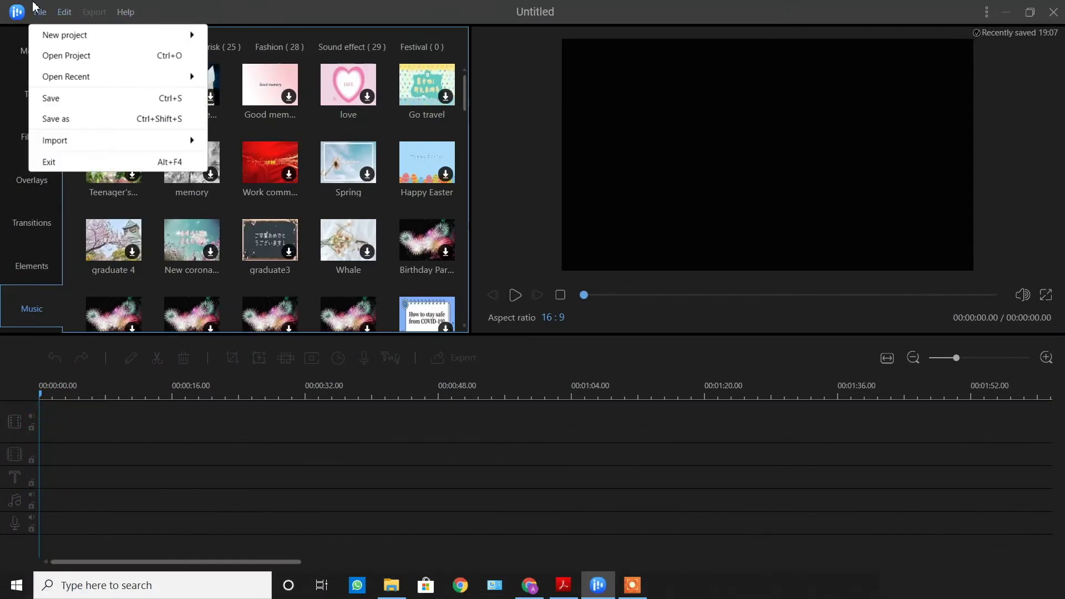
{"action": "mouse_move", "coordinate": [54, 140]}
{"action": "left_click", "coordinate": [238, 140]}
{"action": "double_click", "coordinate": [226, 147]}
{"action": "key", "text": "ctrl+a"}
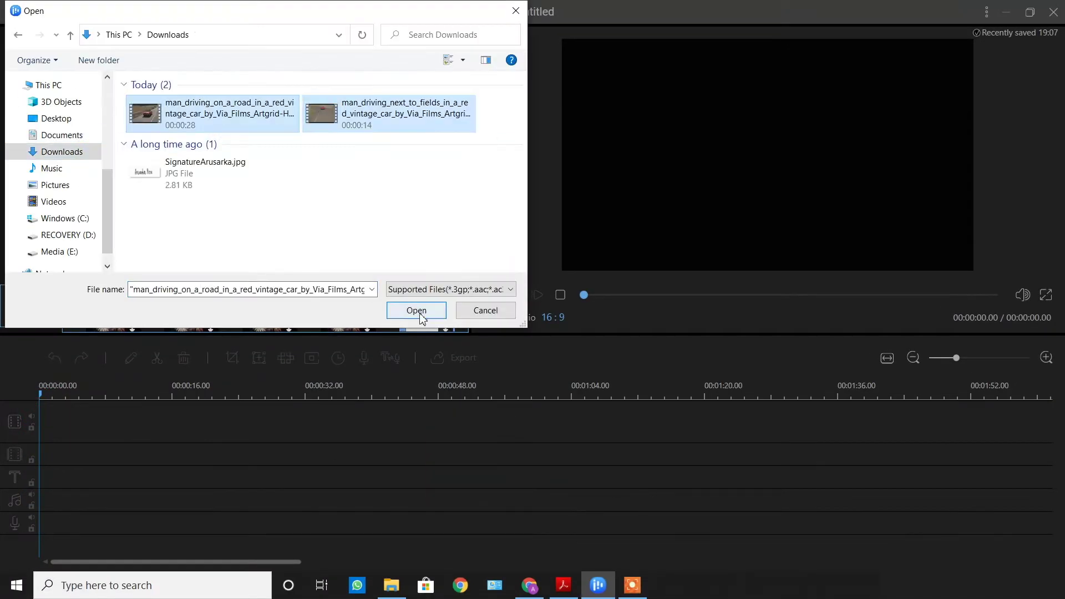
{"action": "left_click", "coordinate": [418, 311]}
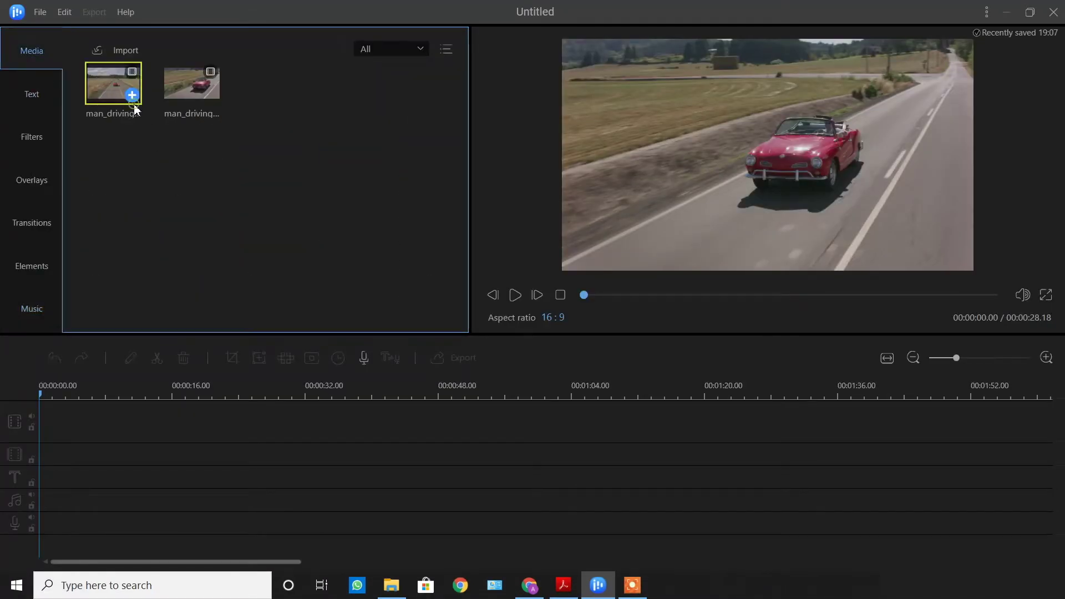
- Add the first car clip to the timeline, dismiss the tutorial notice, and pick the Glow transition
{"action": "left_click", "coordinate": [132, 95]}
{"action": "left_click", "coordinate": [643, 315]}
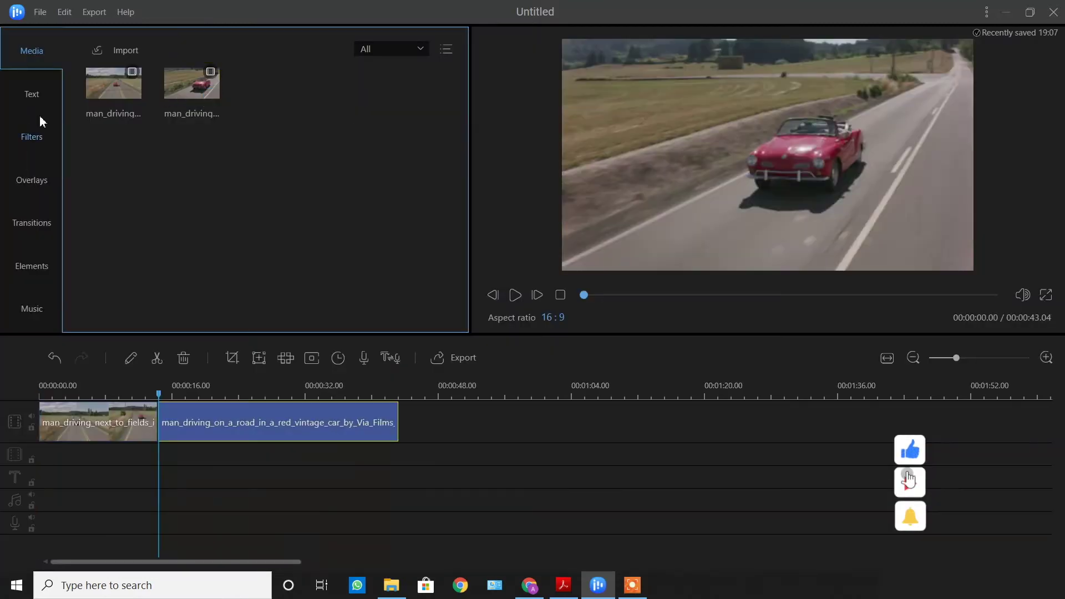
{"action": "left_click", "coordinate": [32, 222]}
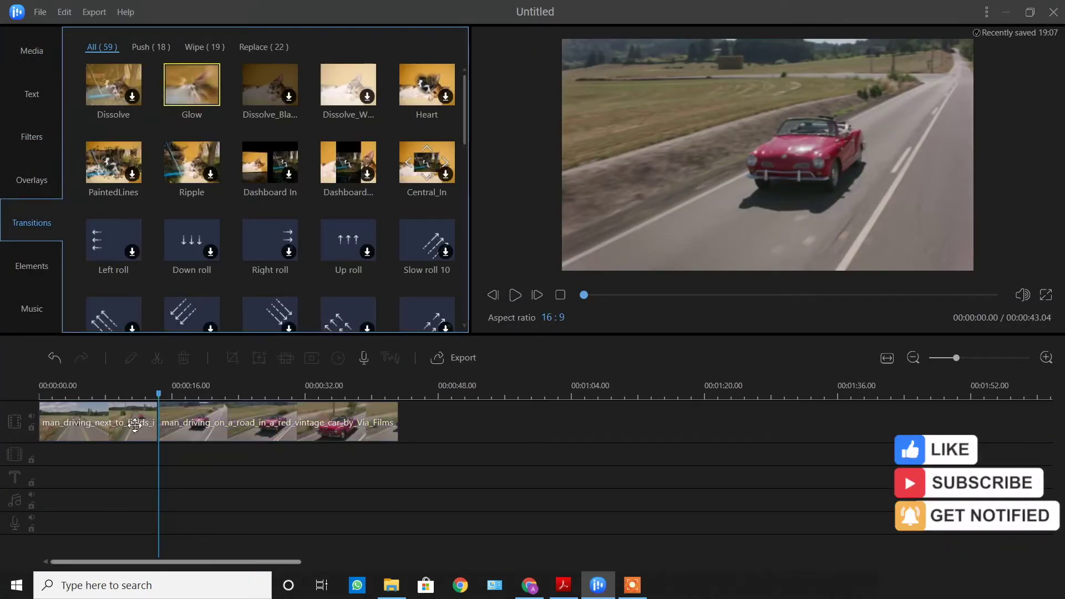
{"action": "left_click", "coordinate": [192, 85]}
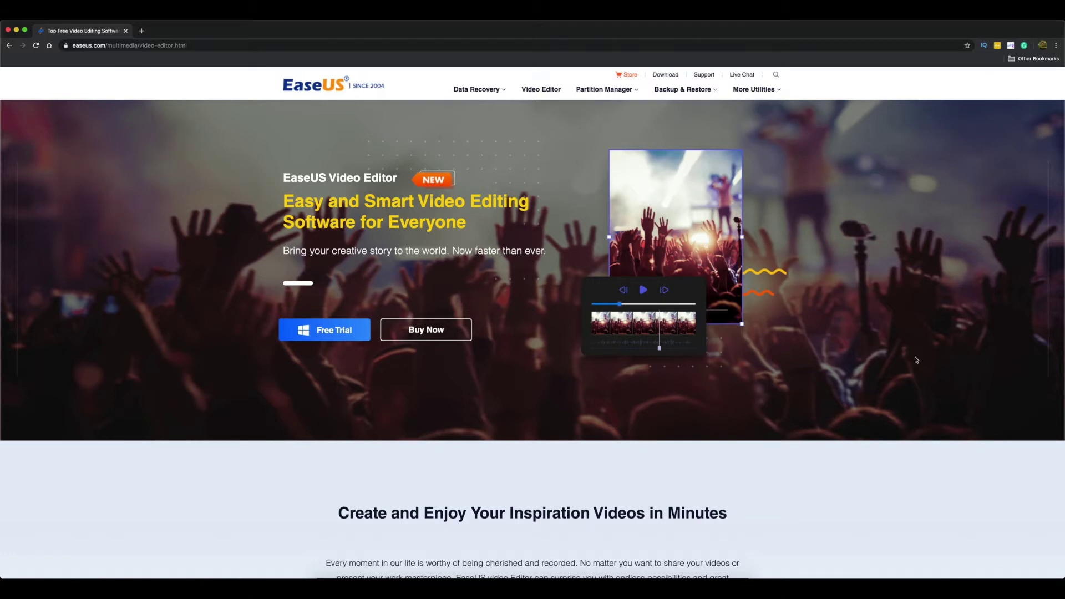
{"action": "scroll", "coordinate": [916, 359], "scroll_direction": "down", "scroll_amount": 5}
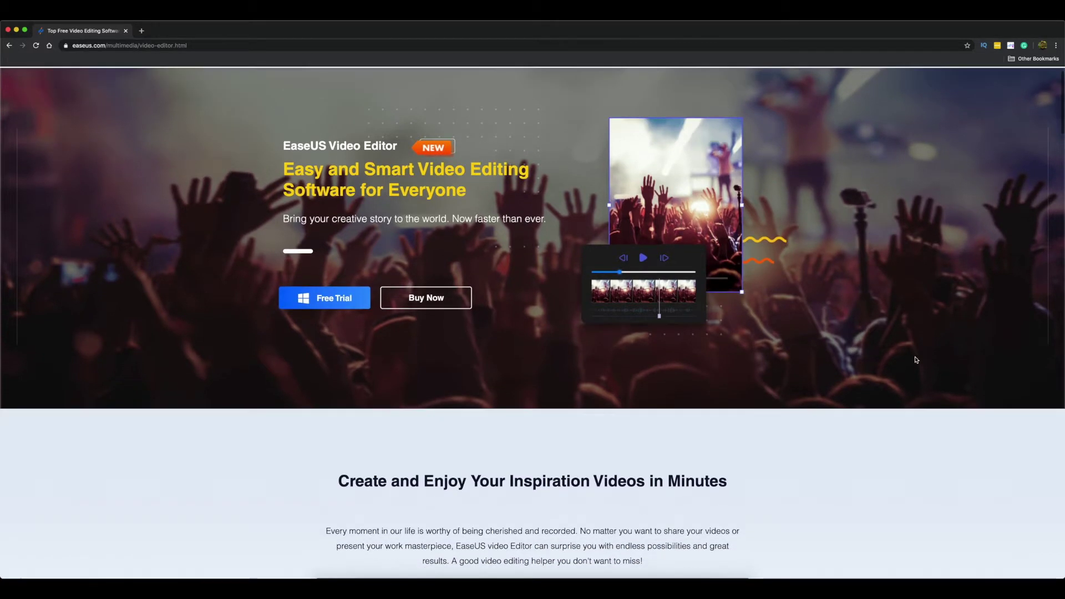
{"action": "scroll", "coordinate": [915, 360], "scroll_direction": "down", "scroll_amount": 2}
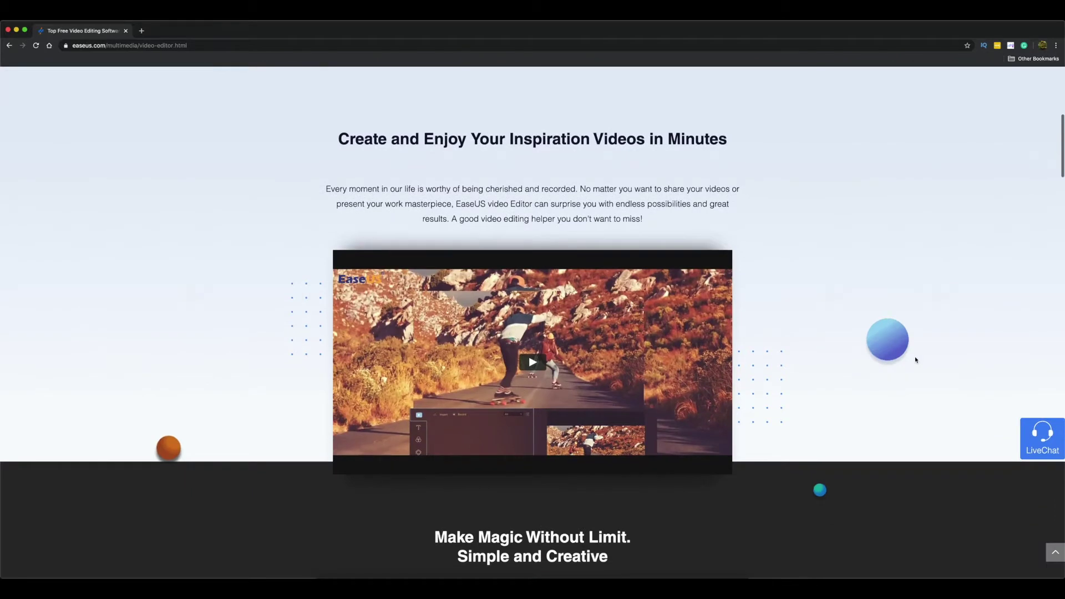
{"action": "scroll", "coordinate": [915, 359], "scroll_direction": "down", "scroll_amount": 5}
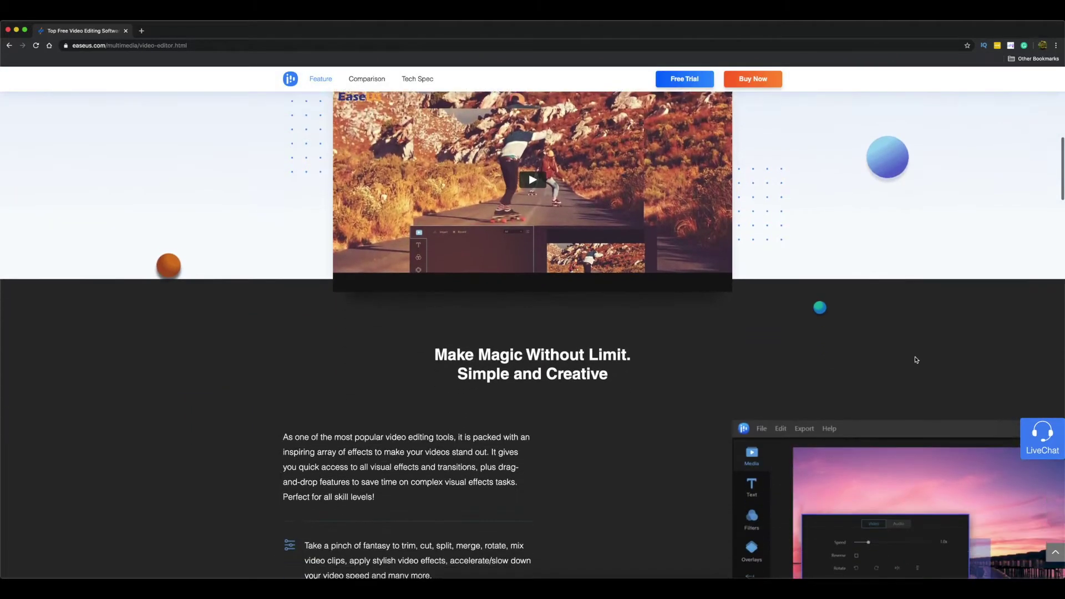
{"action": "scroll", "coordinate": [915, 359], "scroll_direction": "down", "scroll_amount": 2}
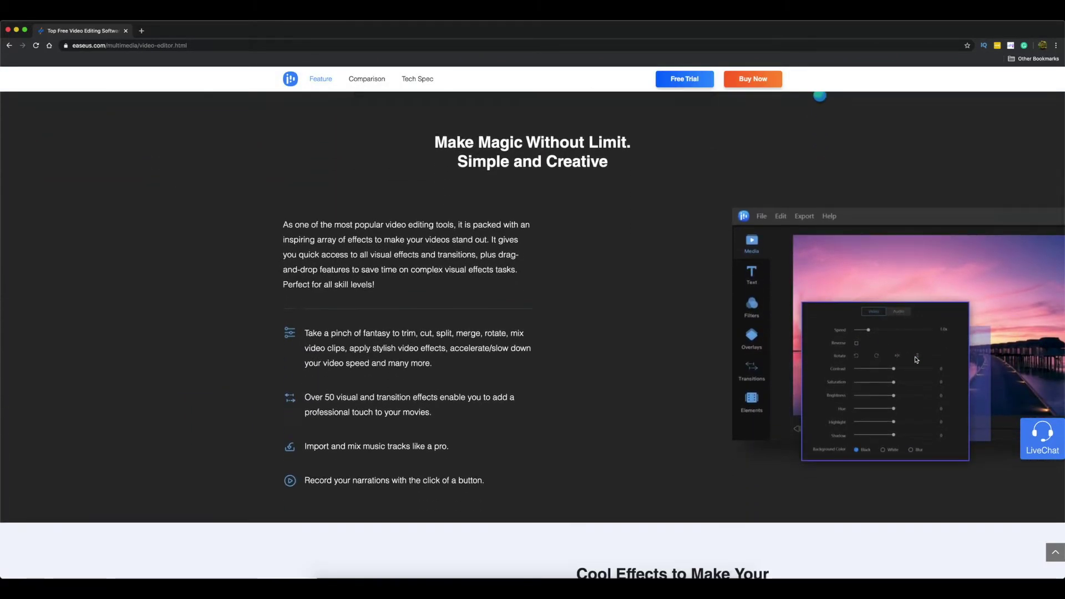
{"action": "scroll", "coordinate": [916, 360], "scroll_direction": "down", "scroll_amount": 6}
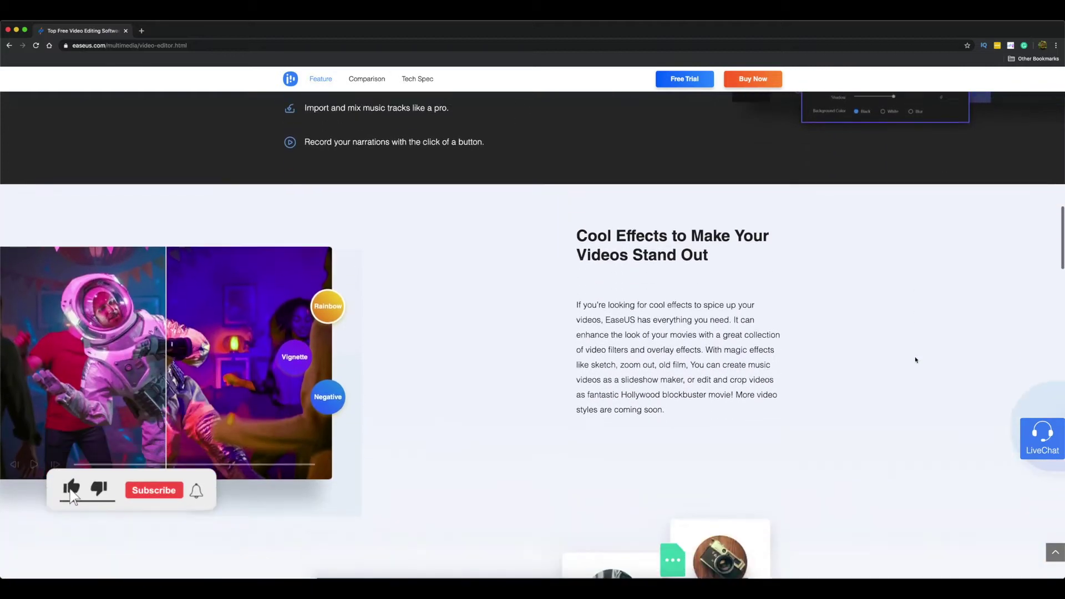
{"action": "scroll", "coordinate": [916, 359], "scroll_direction": "down", "scroll_amount": 9}
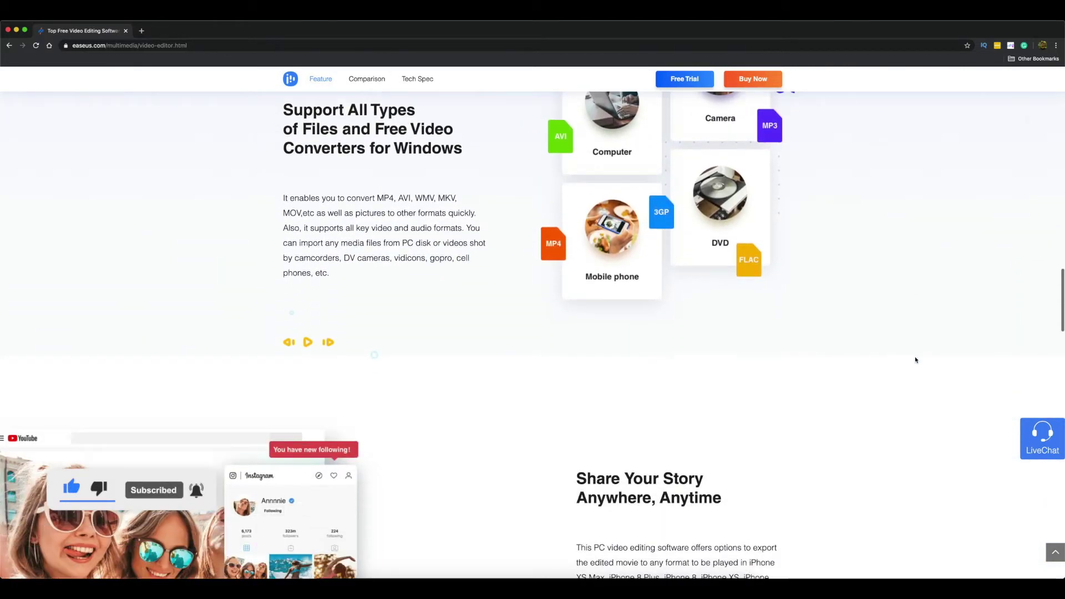
{"action": "scroll", "coordinate": [915, 359], "scroll_direction": "down", "scroll_amount": 9}
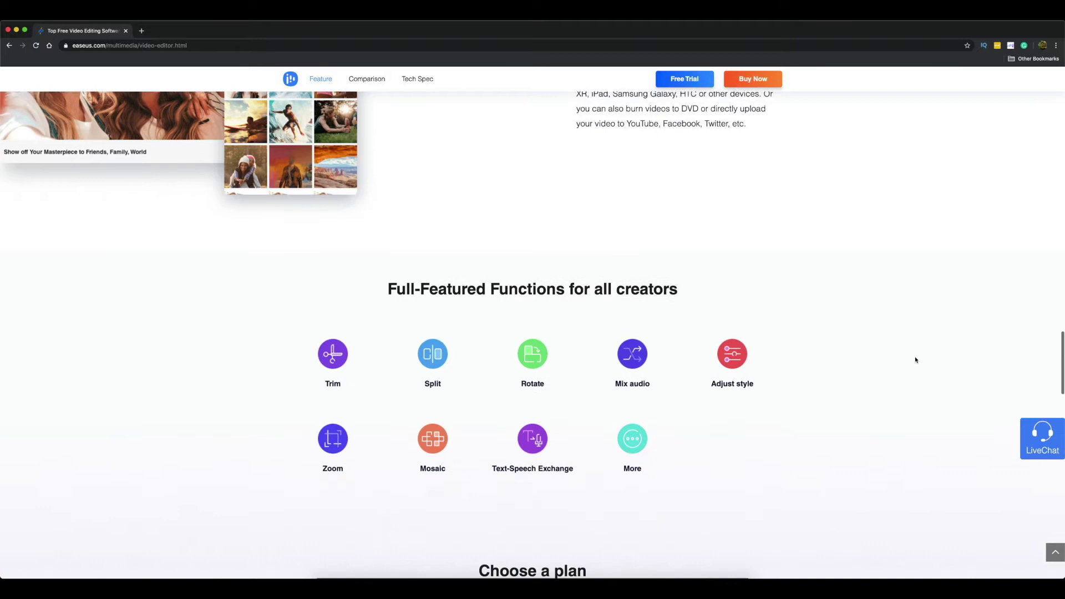
{"action": "scroll", "coordinate": [916, 359], "scroll_direction": "down", "scroll_amount": 1}
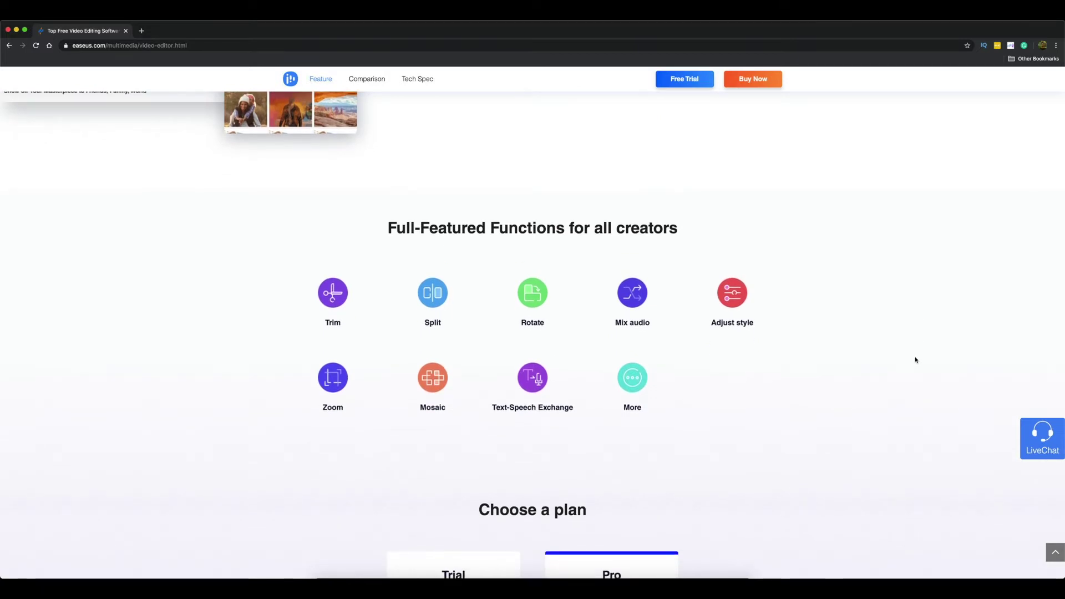
{"action": "scroll", "coordinate": [916, 360], "scroll_direction": "down", "scroll_amount": 3}
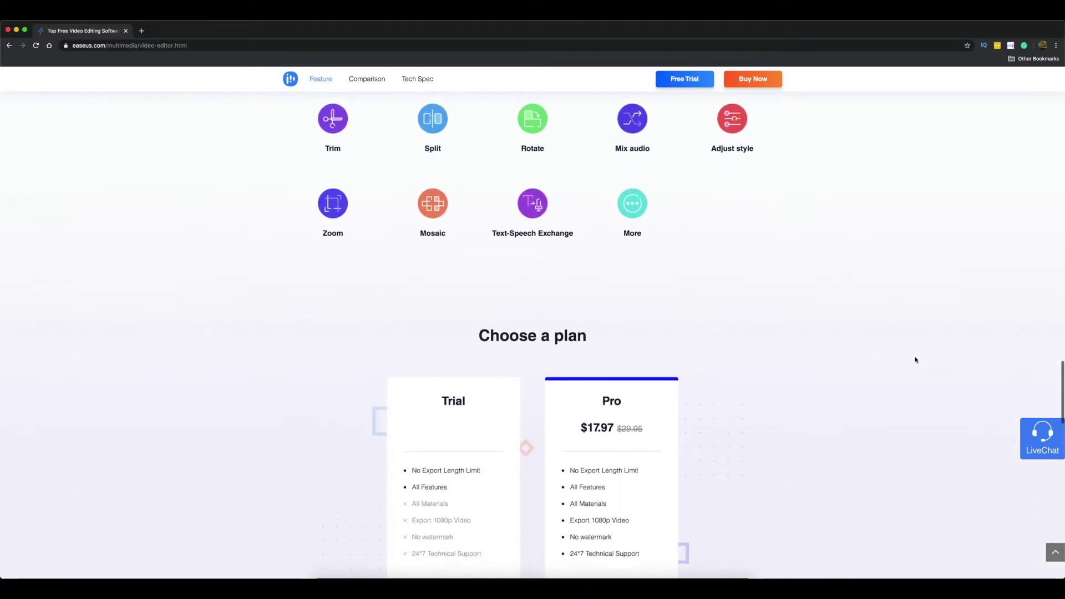
{"action": "scroll", "coordinate": [915, 359], "scroll_direction": "down", "scroll_amount": 4}
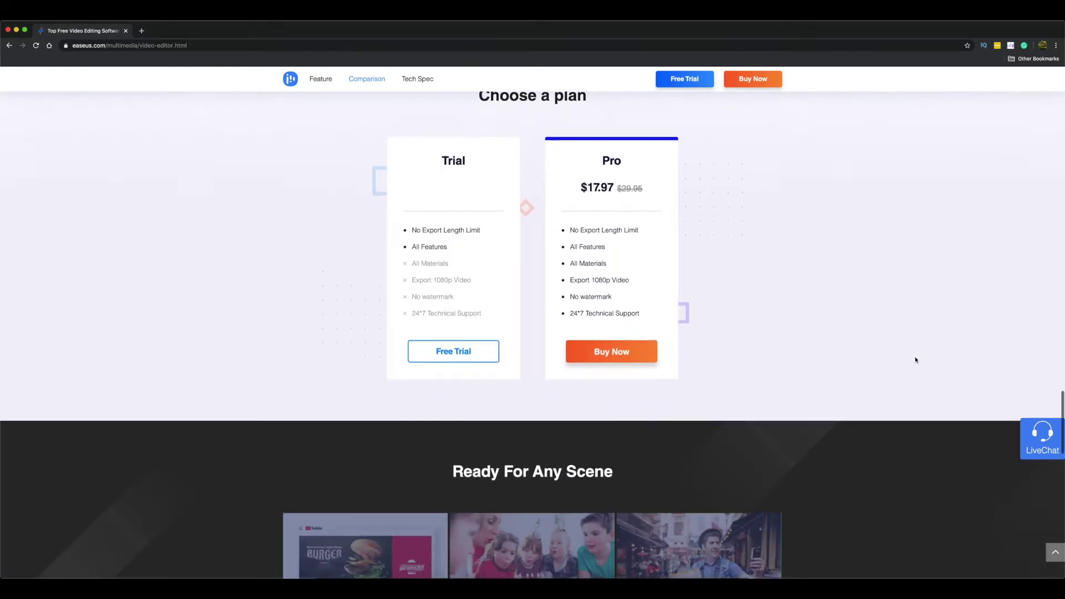
{"action": "scroll", "coordinate": [915, 360], "scroll_direction": "down", "scroll_amount": 1}
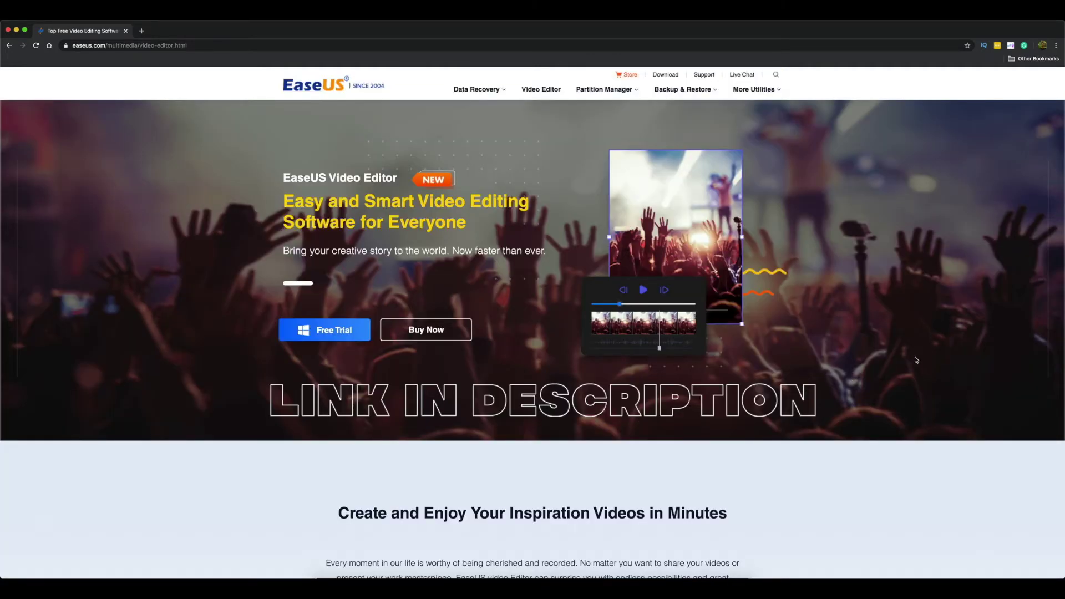
{"action": "scroll", "coordinate": [915, 358], "scroll_direction": "down", "scroll_amount": 3}
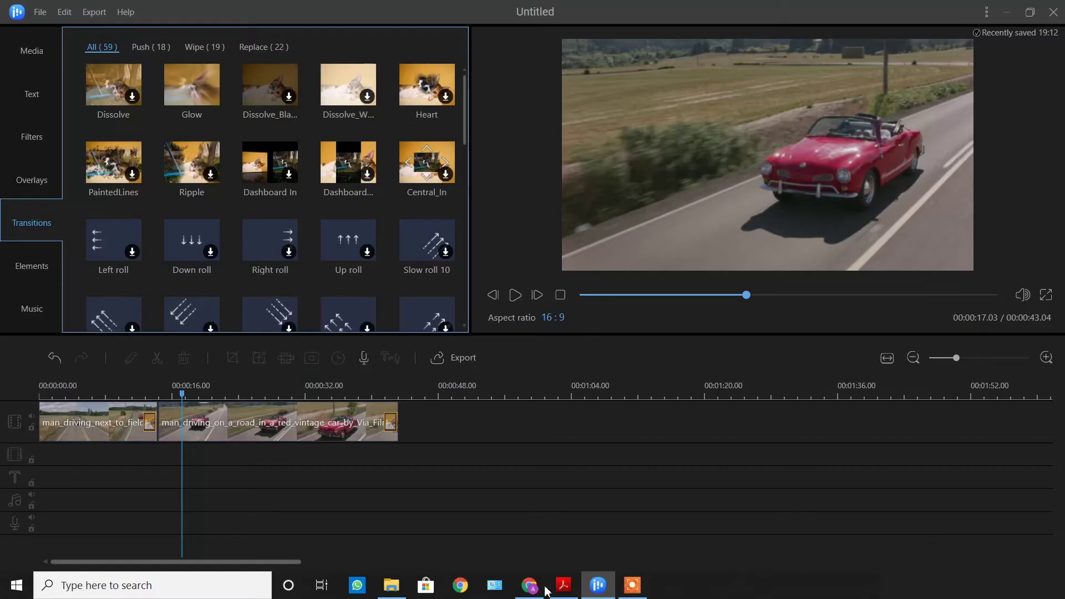
- Download Spring, drop it on the audio track at 0:00, and set the playhead to 00:00:14.05
{"action": "left_click", "coordinate": [39, 315]}
{"action": "left_click", "coordinate": [368, 175]}
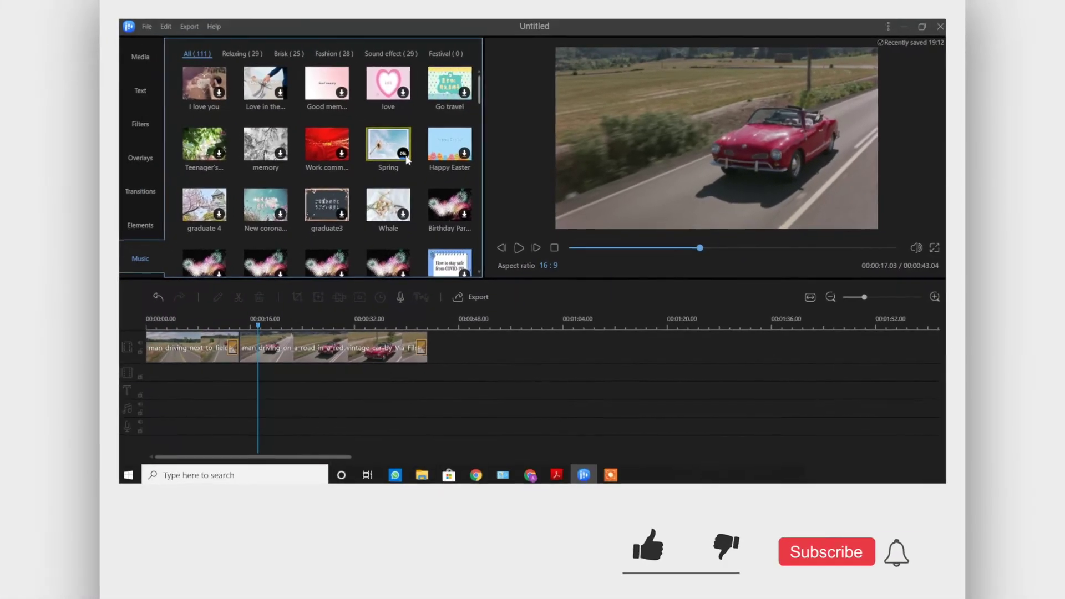
{"action": "left_click_drag", "start_coordinate": [407, 159], "coordinate": [183, 409]}
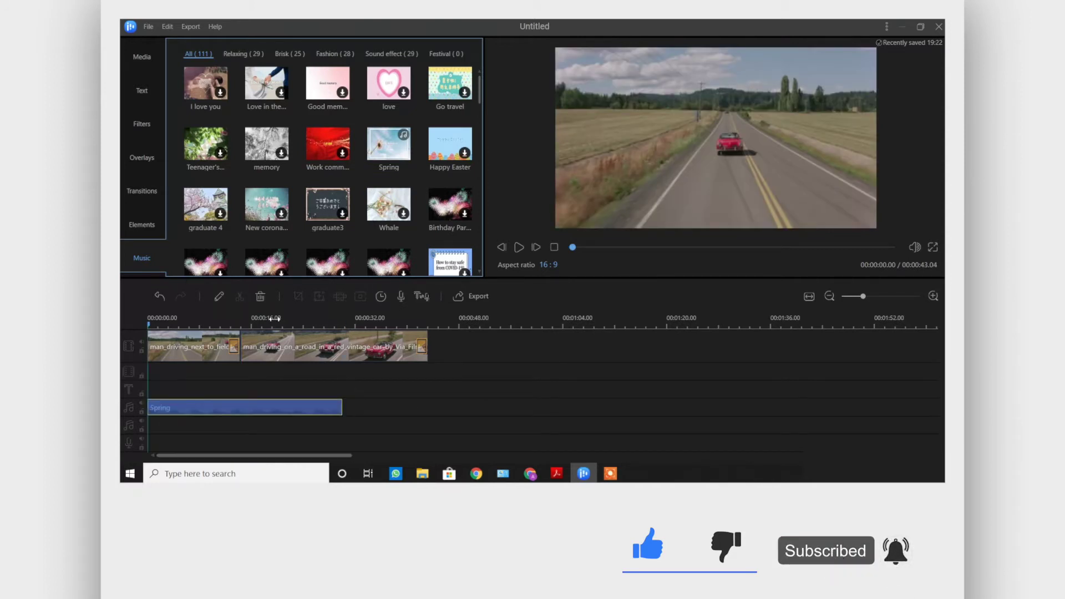
{"action": "left_click", "coordinate": [240, 321]}
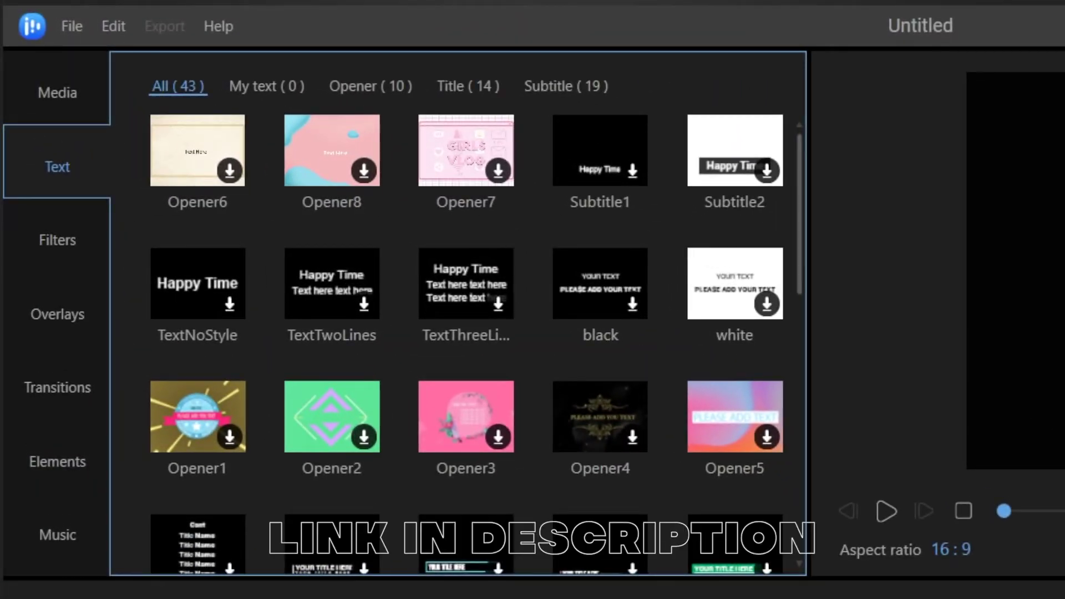
- Browse through the Filters, Overlays and Transitions libraries
{"action": "left_click", "coordinate": [67, 217]}
{"action": "scroll", "coordinate": [404, 244], "scroll_direction": "down", "scroll_amount": 10}
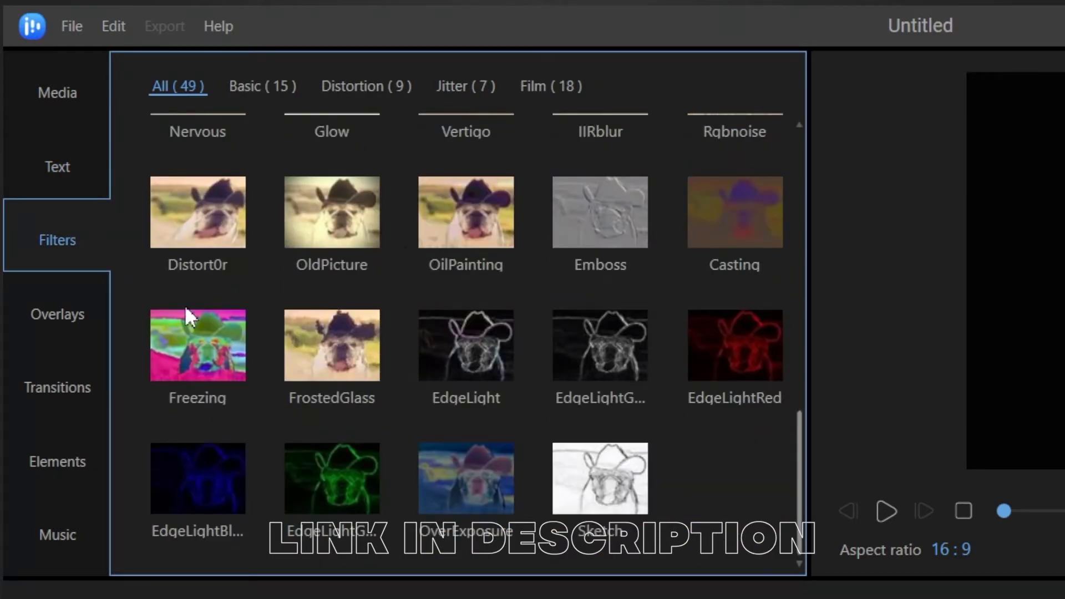
{"action": "left_click", "coordinate": [28, 306]}
{"action": "scroll", "coordinate": [332, 338], "scroll_direction": "down", "scroll_amount": 2}
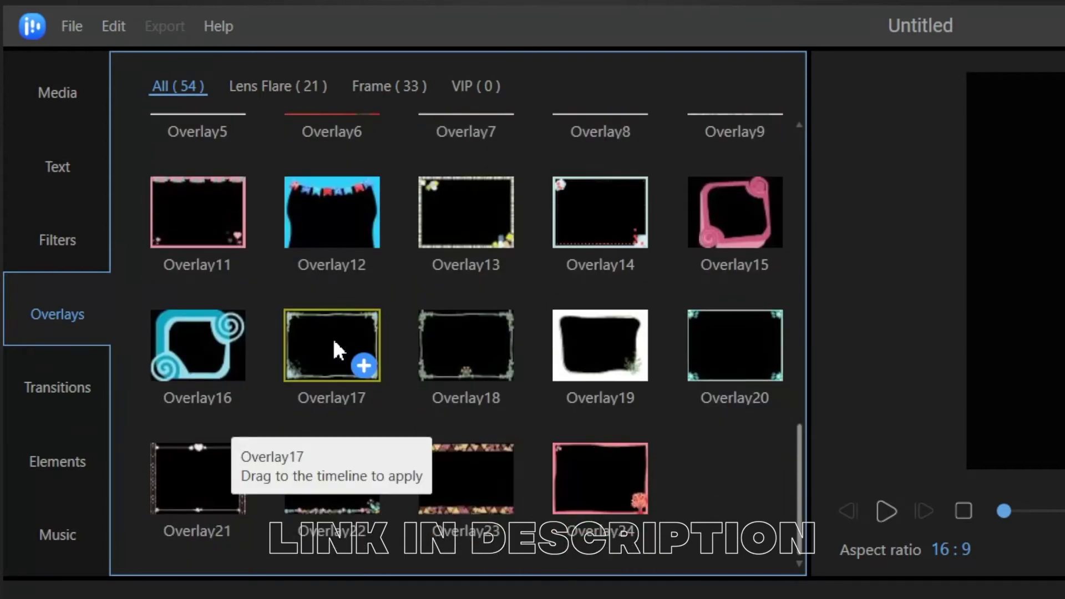
{"action": "left_click", "coordinate": [71, 379]}
{"action": "scroll", "coordinate": [322, 274], "scroll_direction": "down", "scroll_amount": 2}
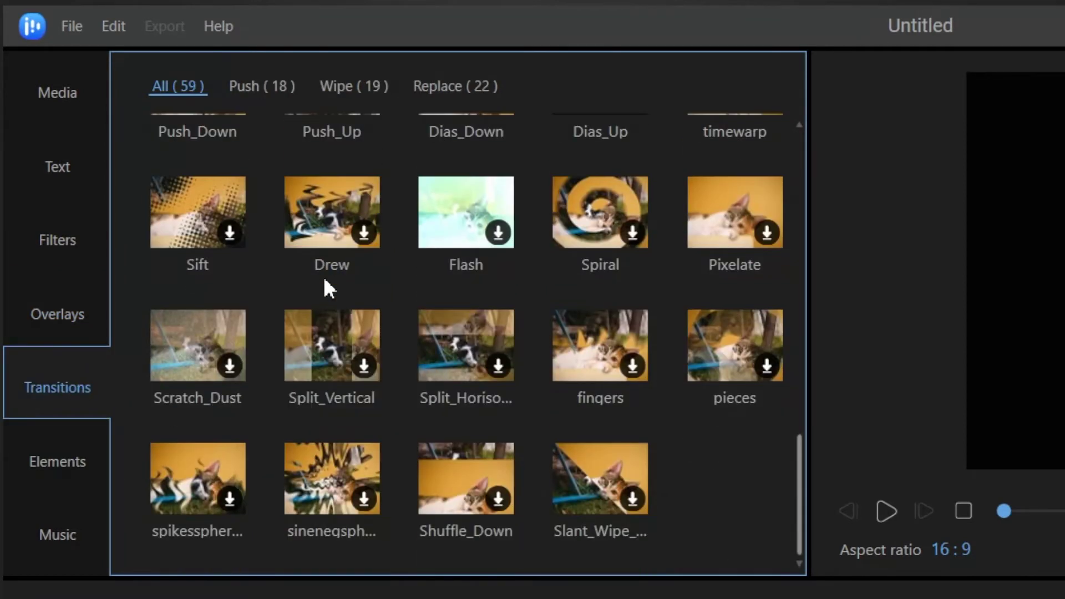
{"action": "scroll", "coordinate": [324, 276], "scroll_direction": "down", "scroll_amount": 4}
{"action": "scroll", "coordinate": [327, 286], "scroll_direction": "up", "scroll_amount": 4}
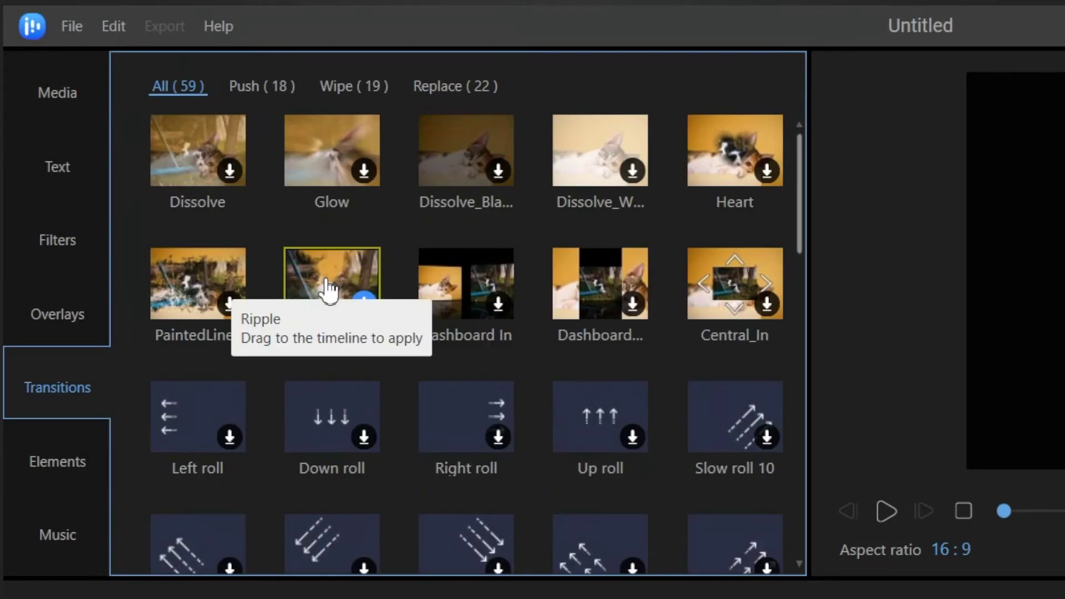
- Look through the Overlays and Elements libraries, then scroll the 111-item Music library
{"action": "left_click", "coordinate": [100, 295]}
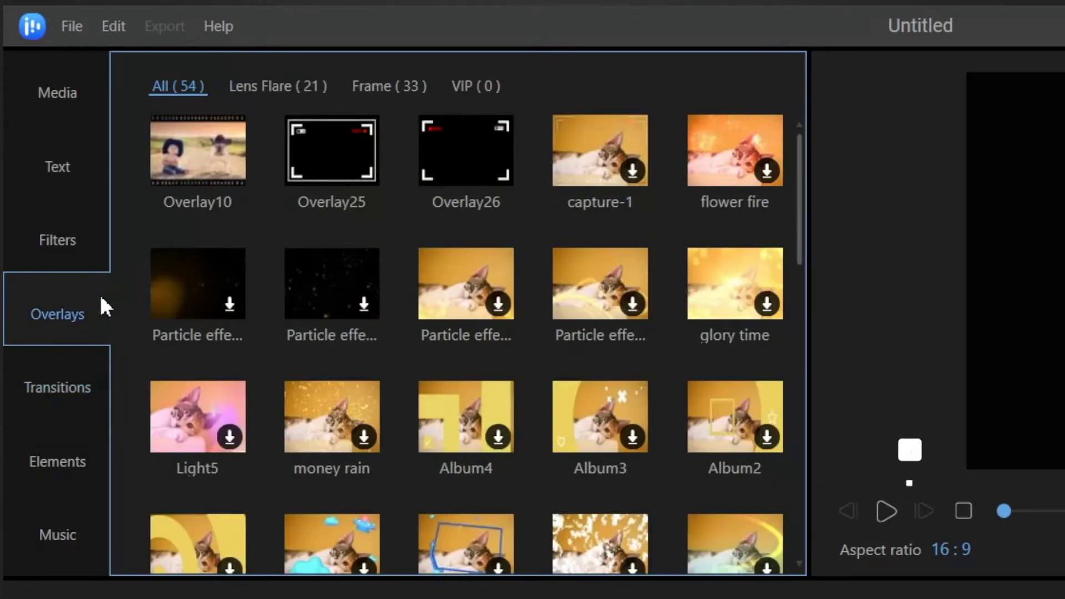
{"action": "left_click", "coordinate": [88, 450]}
{"action": "left_click", "coordinate": [22, 468]}
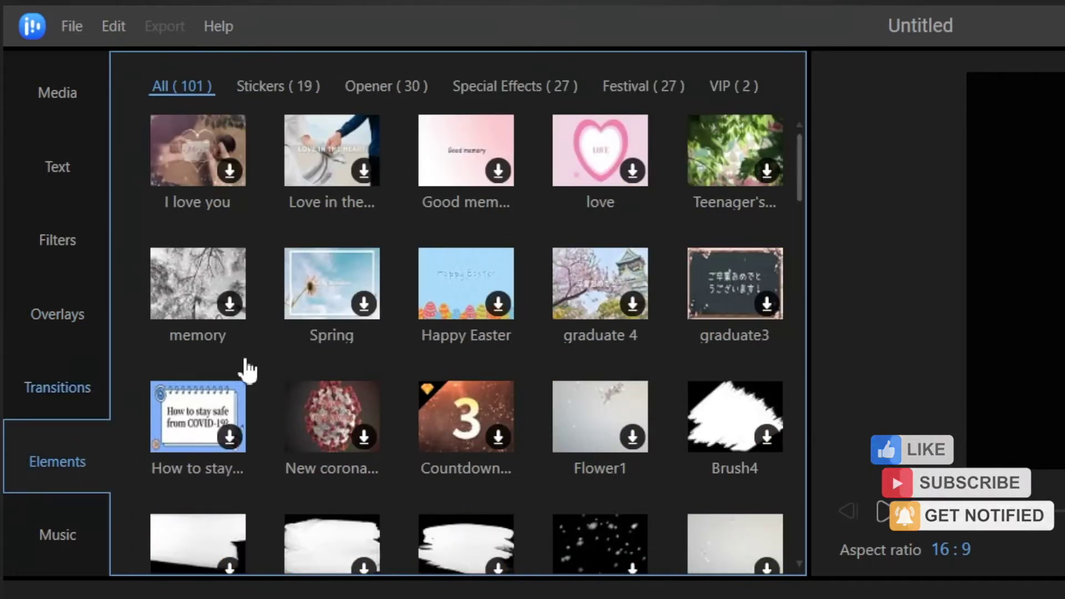
{"action": "scroll", "coordinate": [267, 359], "scroll_direction": "down", "scroll_amount": 20}
{"action": "scroll", "coordinate": [267, 359], "scroll_direction": "up", "scroll_amount": 20}
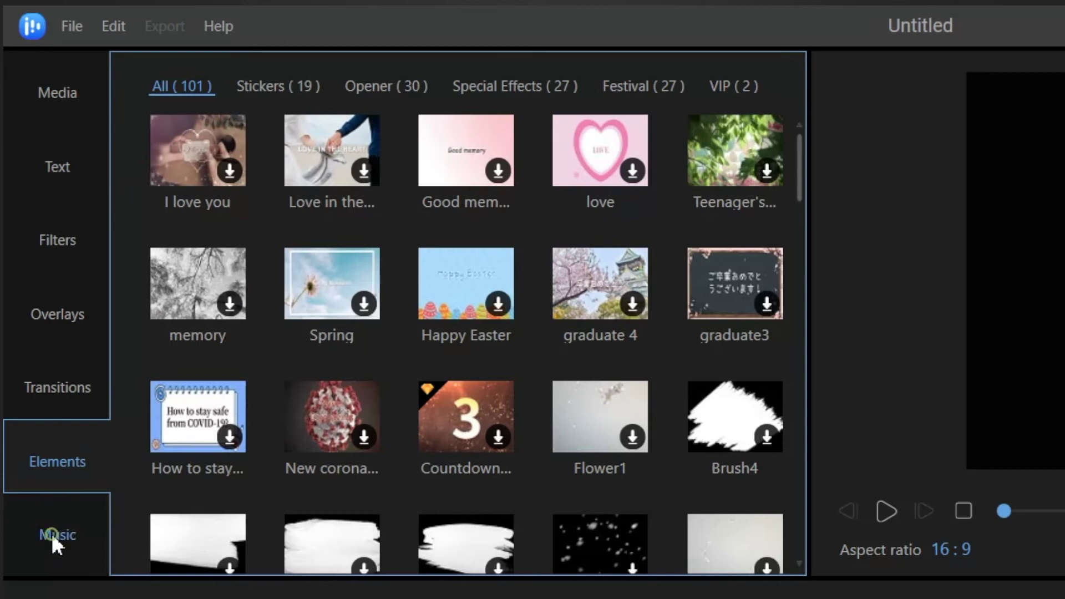
{"action": "left_click", "coordinate": [52, 534]}
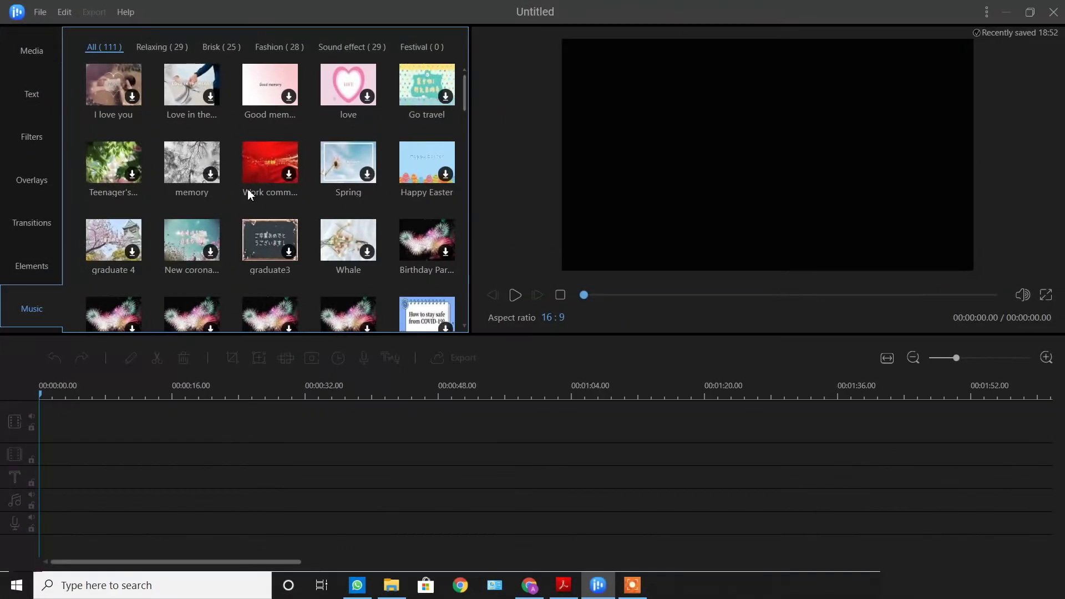
{"action": "scroll", "coordinate": [249, 193], "scroll_direction": "down", "scroll_amount": 15}
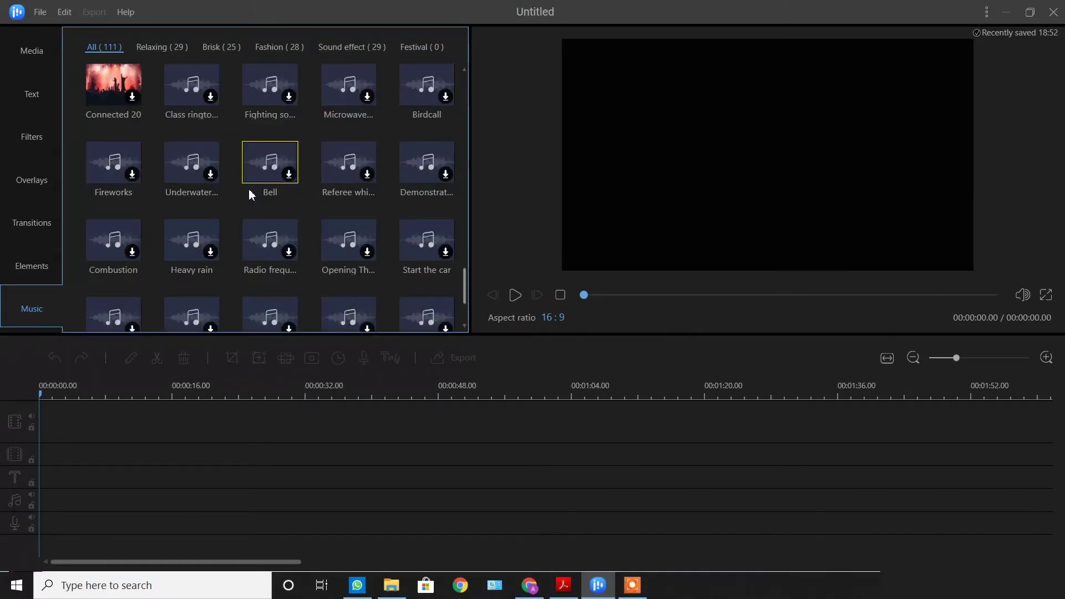
{"action": "scroll", "coordinate": [249, 192], "scroll_direction": "up", "scroll_amount": 12}
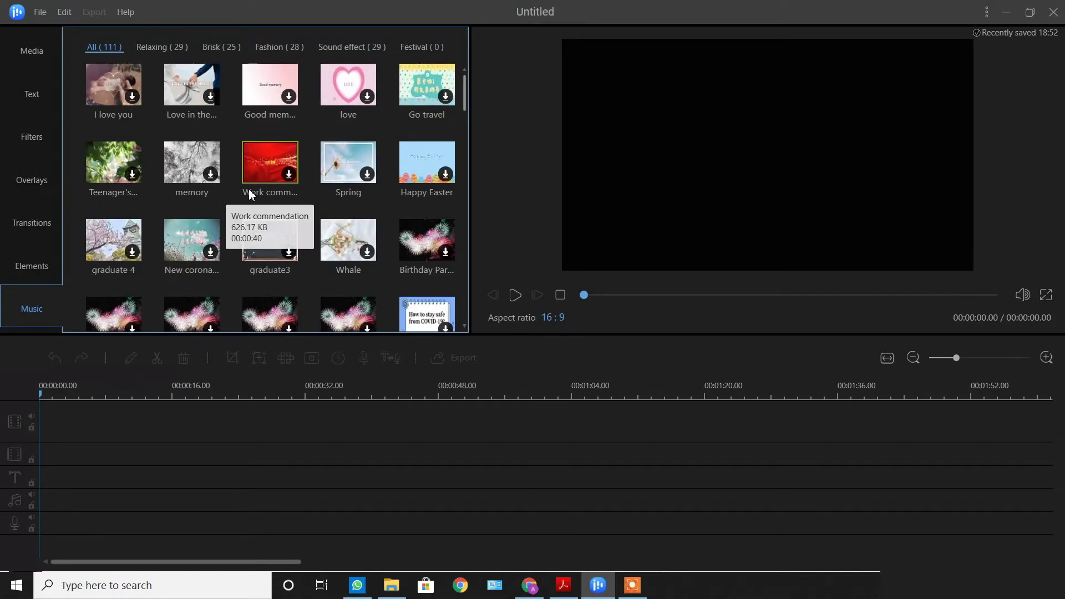
- Import both man_driving videos from Downloads using File > Import > Import file
{"action": "left_click", "coordinate": [40, 12]}
{"action": "mouse_move", "coordinate": [73, 13]}
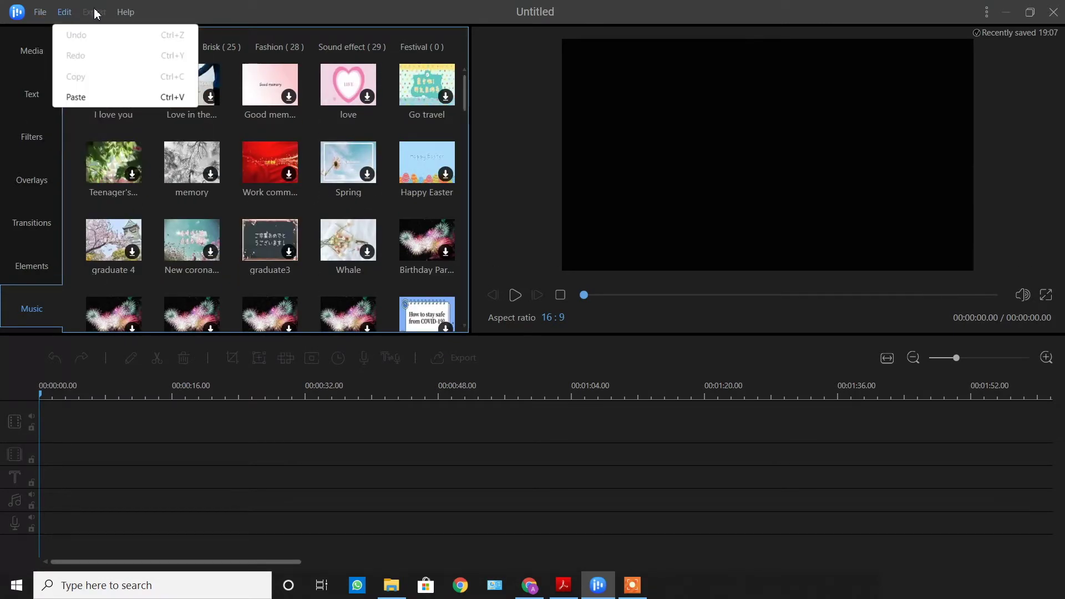
{"action": "mouse_move", "coordinate": [34, 4]}
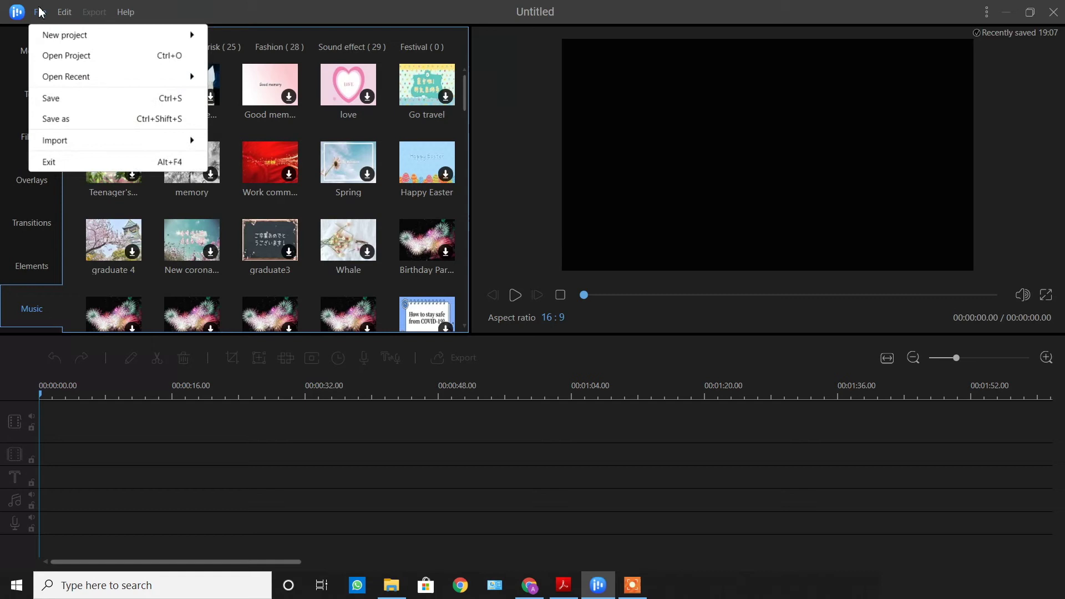
{"action": "mouse_move", "coordinate": [144, 148]}
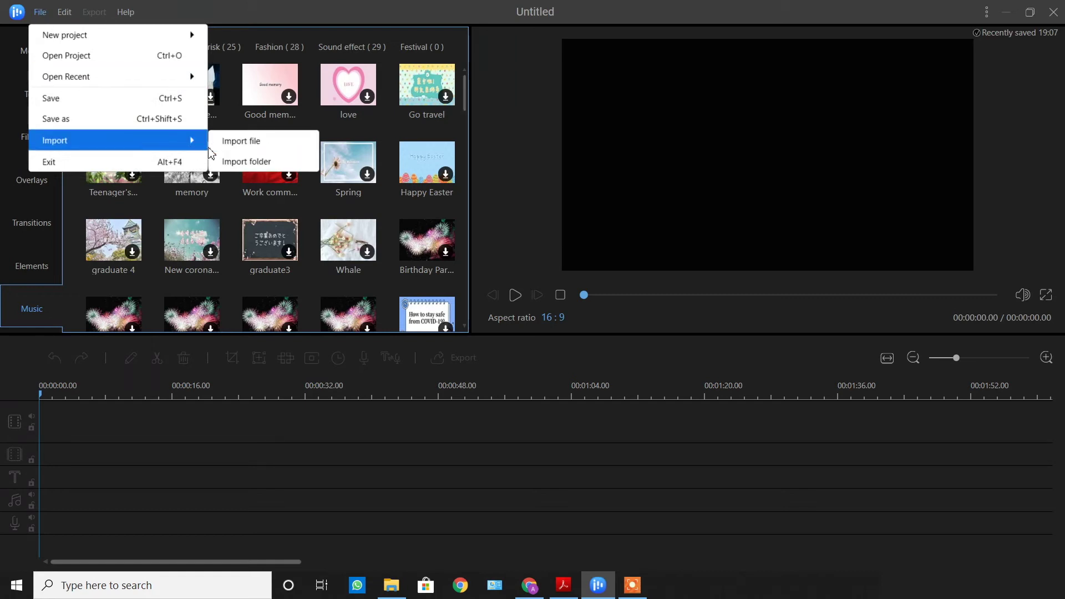
{"action": "left_click", "coordinate": [225, 148]}
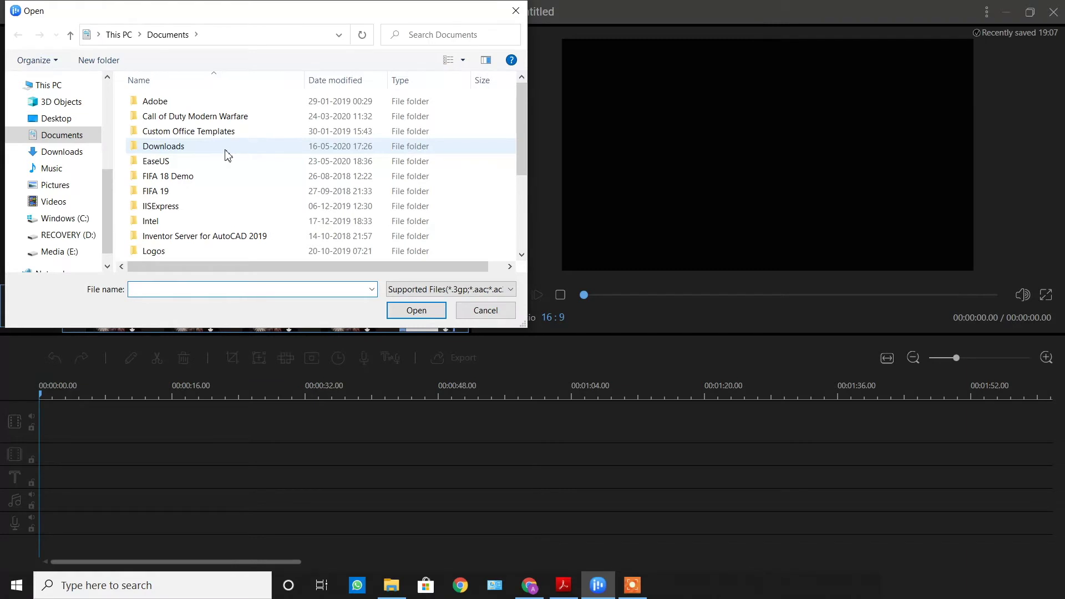
{"action": "left_click", "coordinate": [85, 155]}
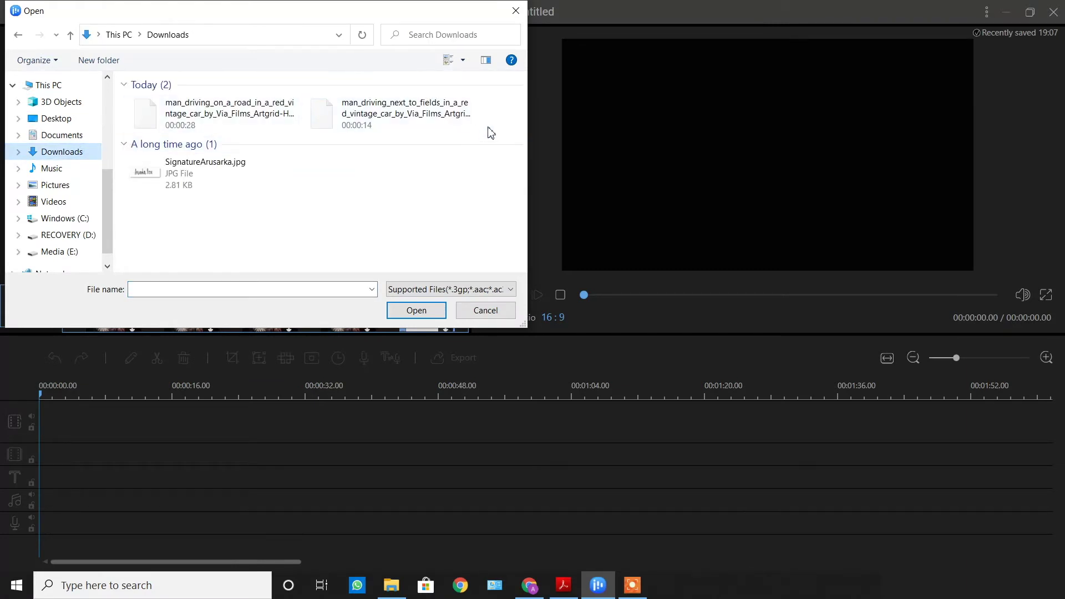
{"action": "left_click_drag", "start_coordinate": [490, 132], "coordinate": [252, 105]}
{"action": "left_click", "coordinate": [417, 312]}
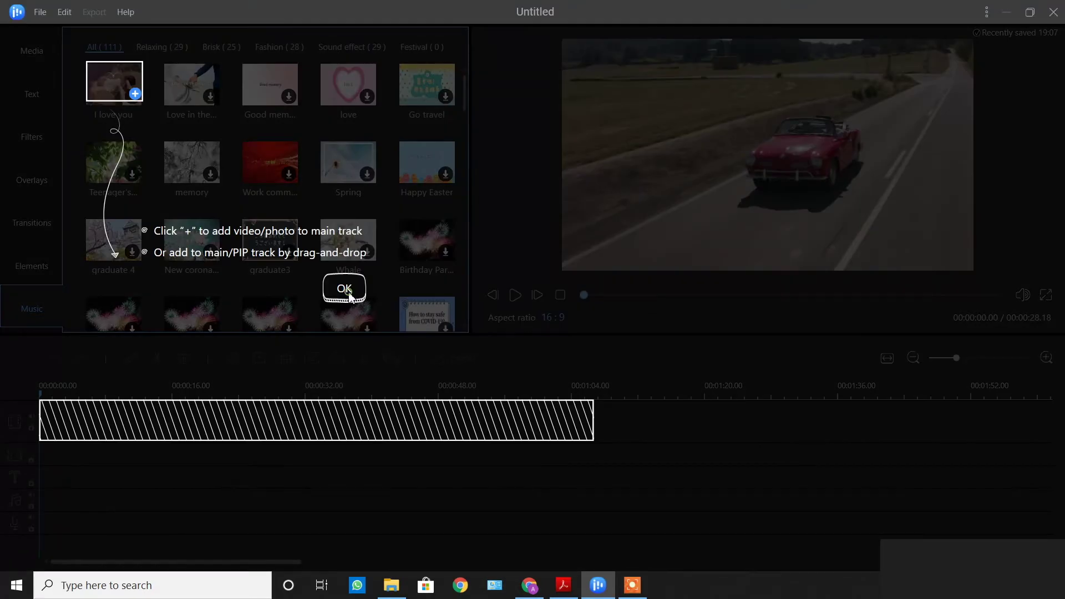
- Dismiss the tip, then add the fields clip and the road clip from Media onto the video track
{"action": "left_click", "coordinate": [349, 296]}
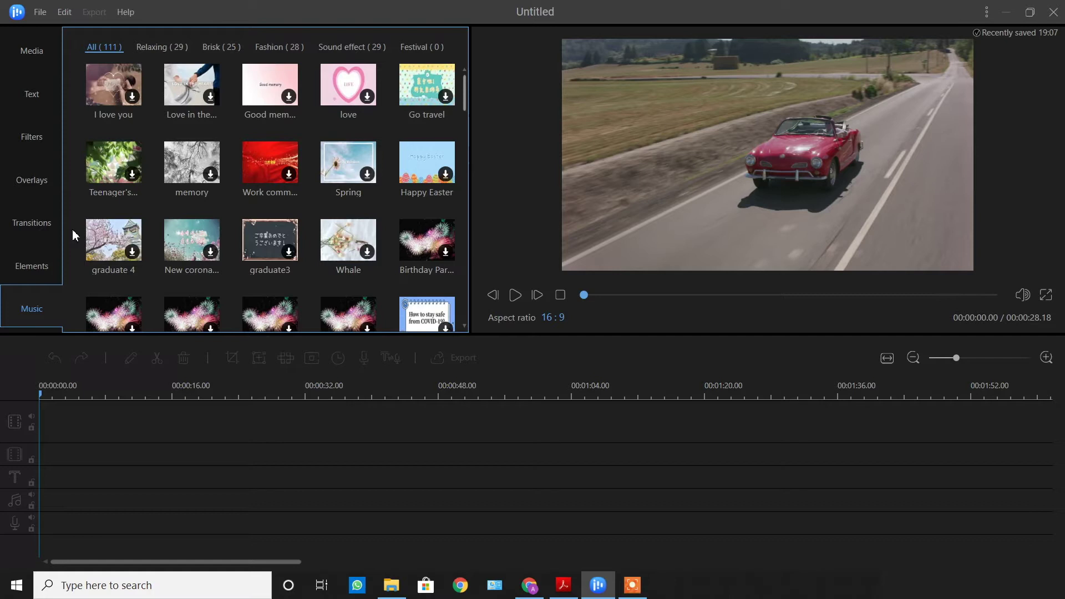
{"action": "left_click", "coordinate": [37, 54]}
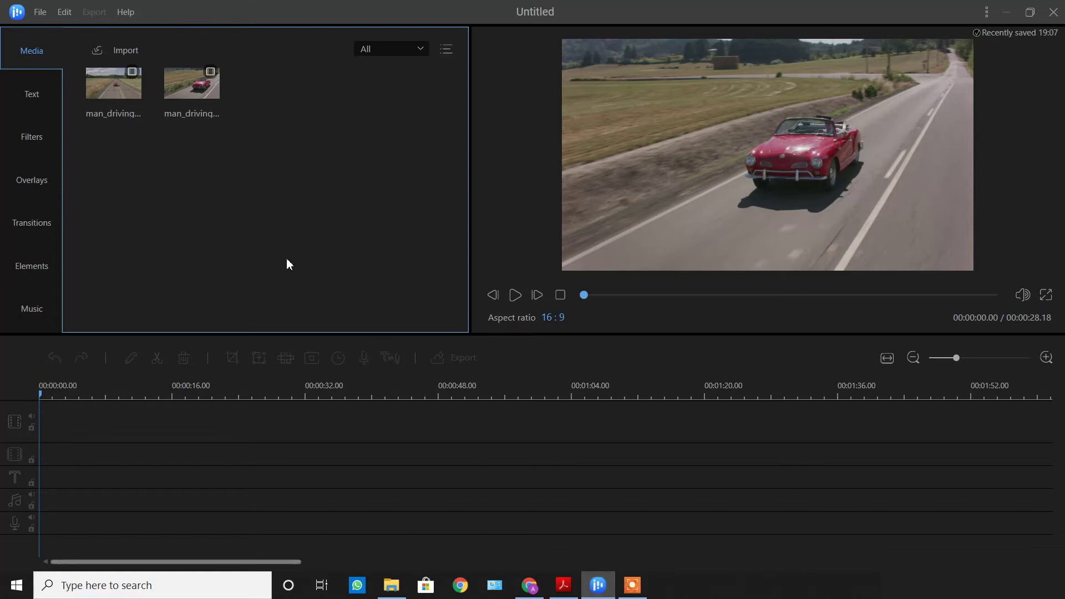
{"action": "left_click", "coordinate": [133, 102]}
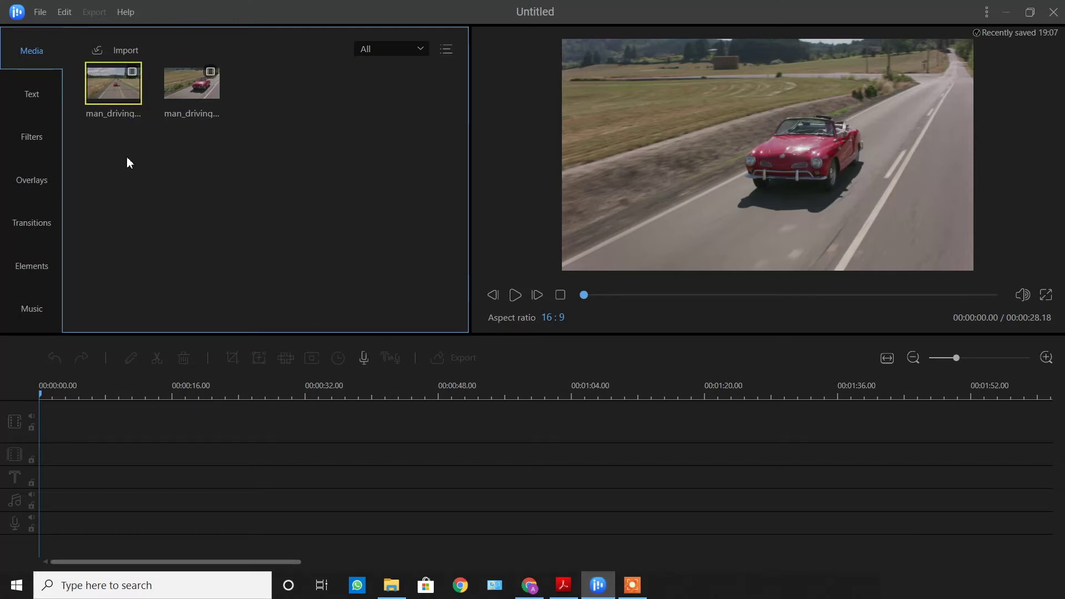
{"action": "left_click", "coordinate": [132, 95]}
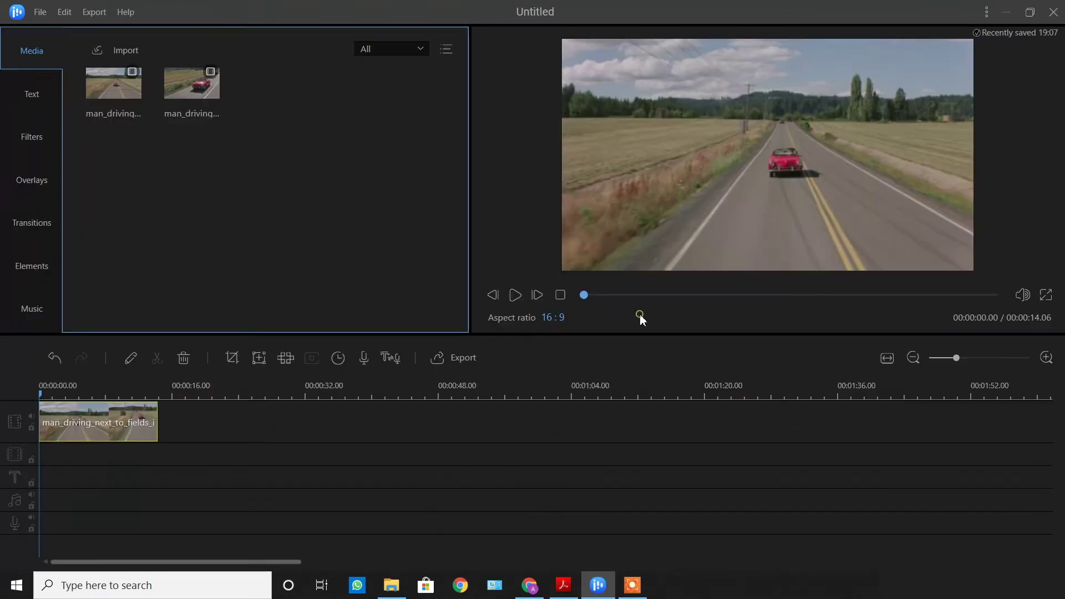
{"action": "left_click", "coordinate": [210, 96]}
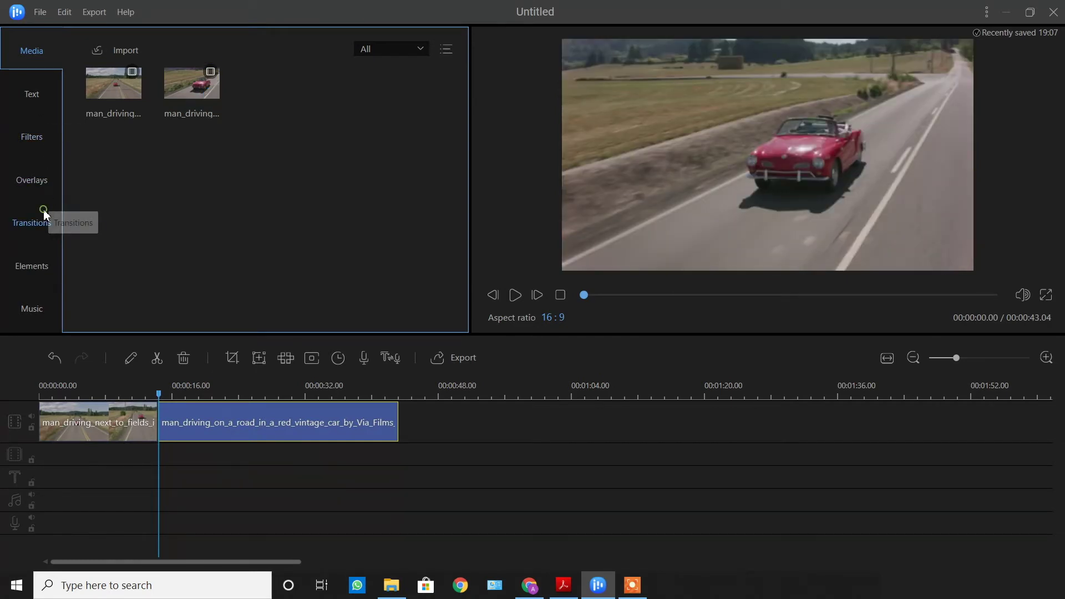
- Download Glow and place it at the clip junction and the end of a clip
{"action": "left_click", "coordinate": [45, 215]}
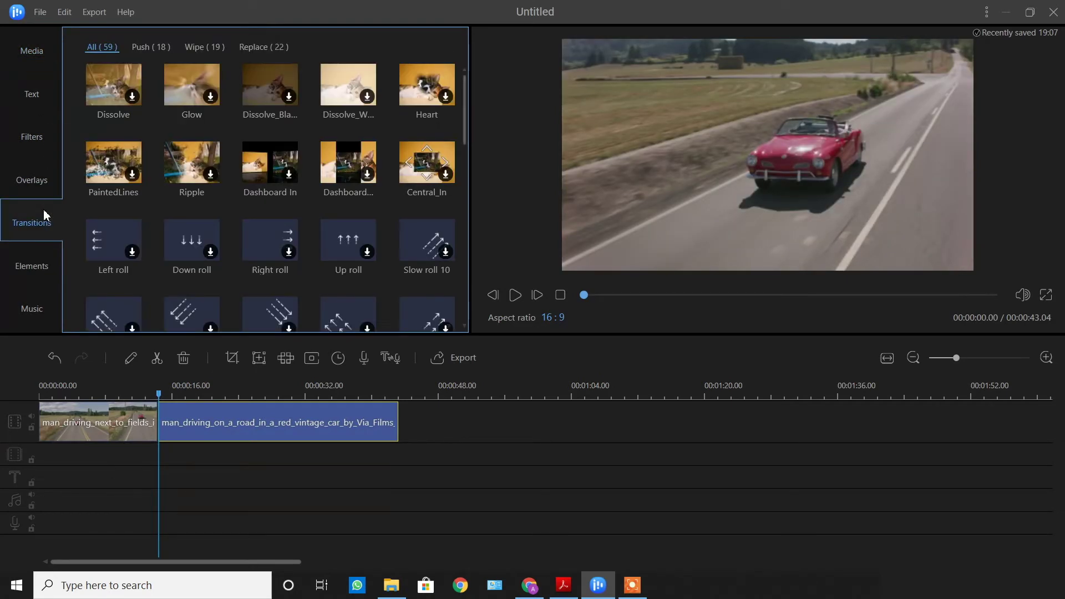
{"action": "left_click", "coordinate": [208, 93]}
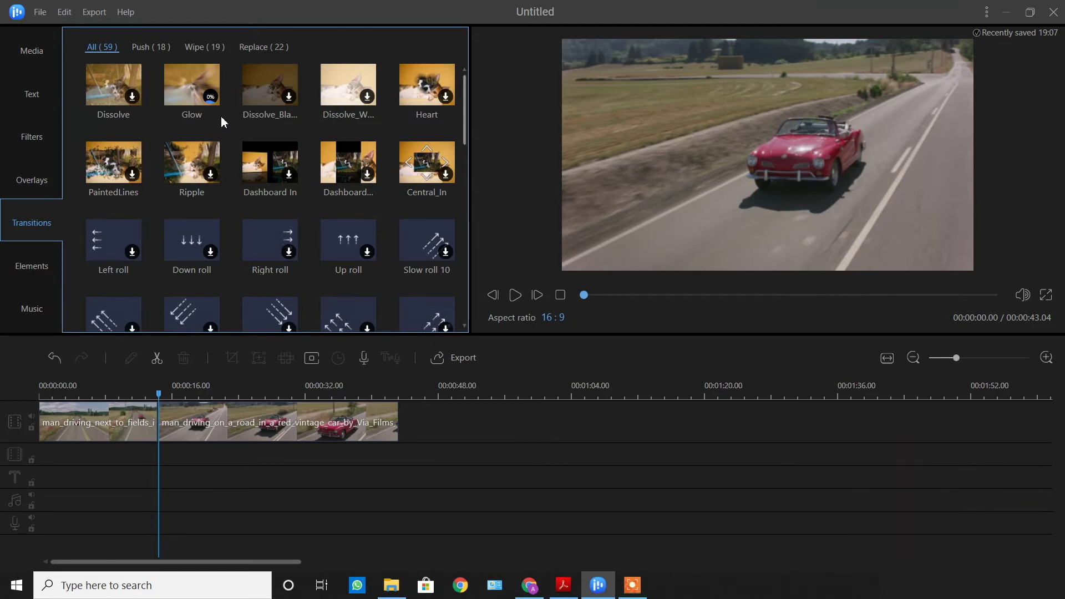
{"action": "left_click", "coordinate": [194, 75]}
{"action": "left_click_drag", "start_coordinate": [194, 132], "coordinate": [183, 334]}
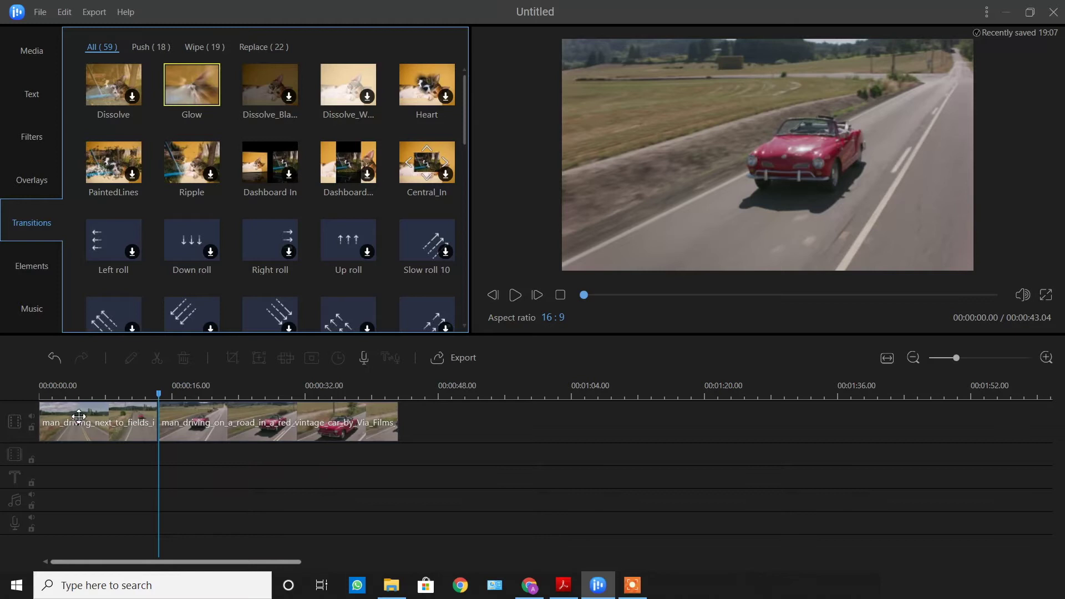
{"action": "left_click_drag", "start_coordinate": [78, 417], "coordinate": [158, 397]}
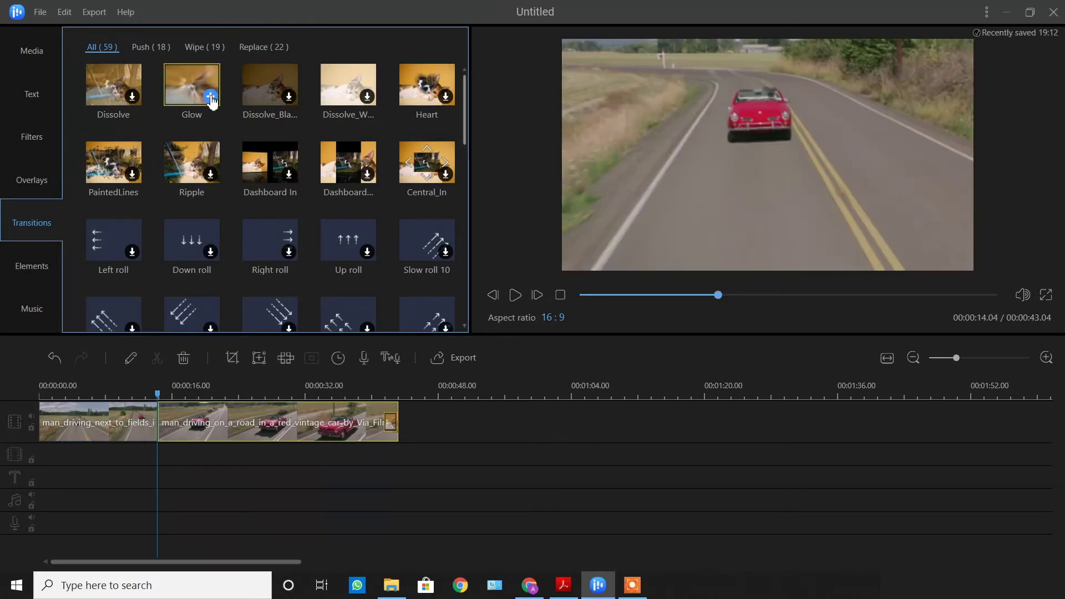
{"action": "left_click", "coordinate": [212, 98]}
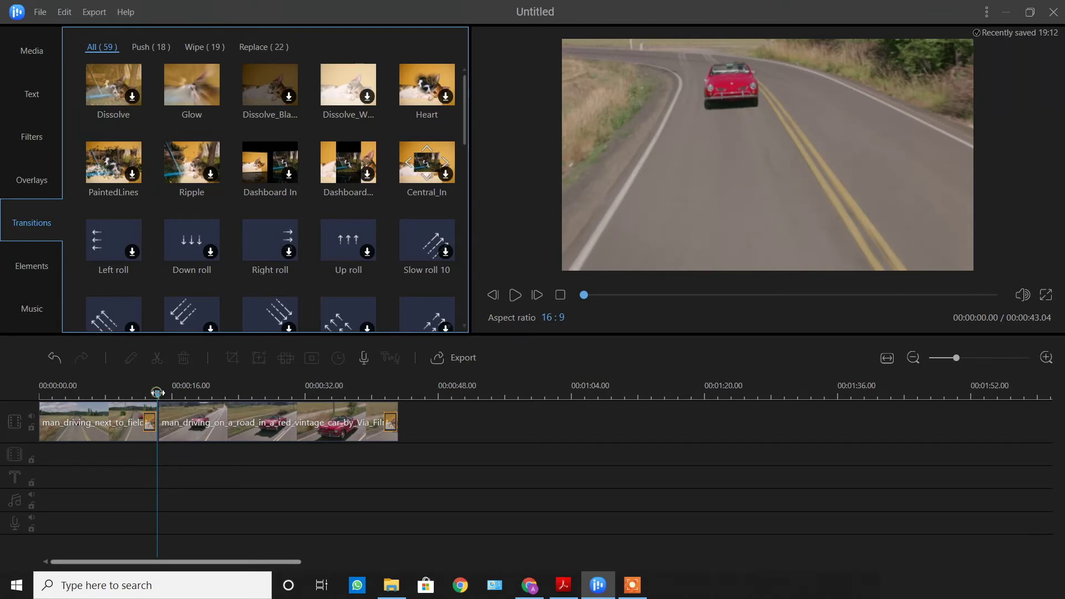
- Play the preview from just before the transition to check the Glow effect
{"action": "left_click_drag", "start_coordinate": [157, 393], "coordinate": [96, 393]}
{"action": "left_click", "coordinate": [515, 294]}
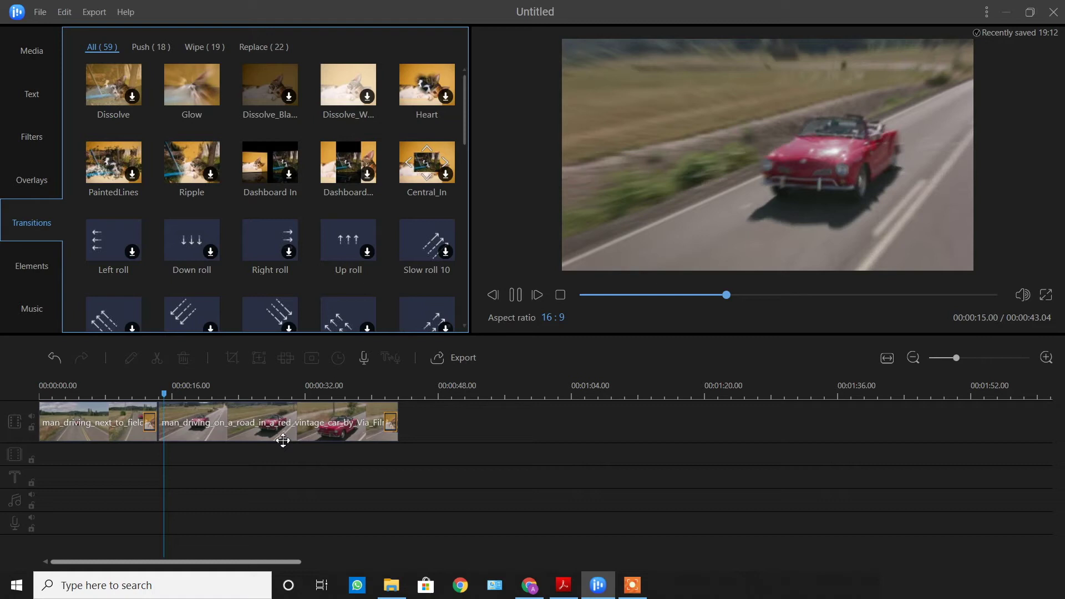
{"action": "left_click", "coordinate": [522, 300]}
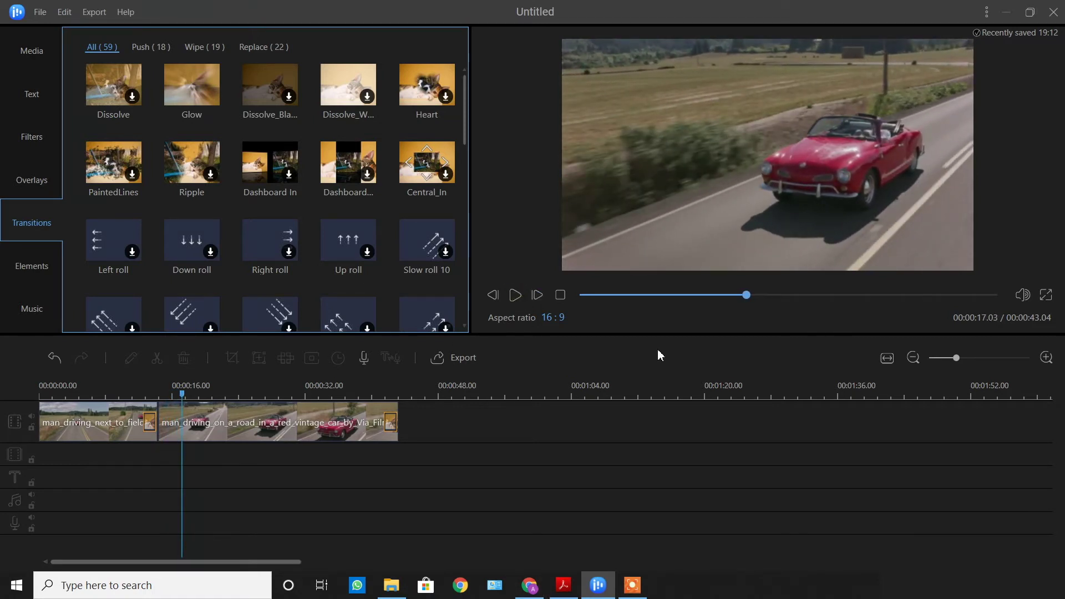
- Download and add Spring, drag it to start at 00:00:00, and set the playhead to 00:00:14.05
{"action": "left_click", "coordinate": [40, 315]}
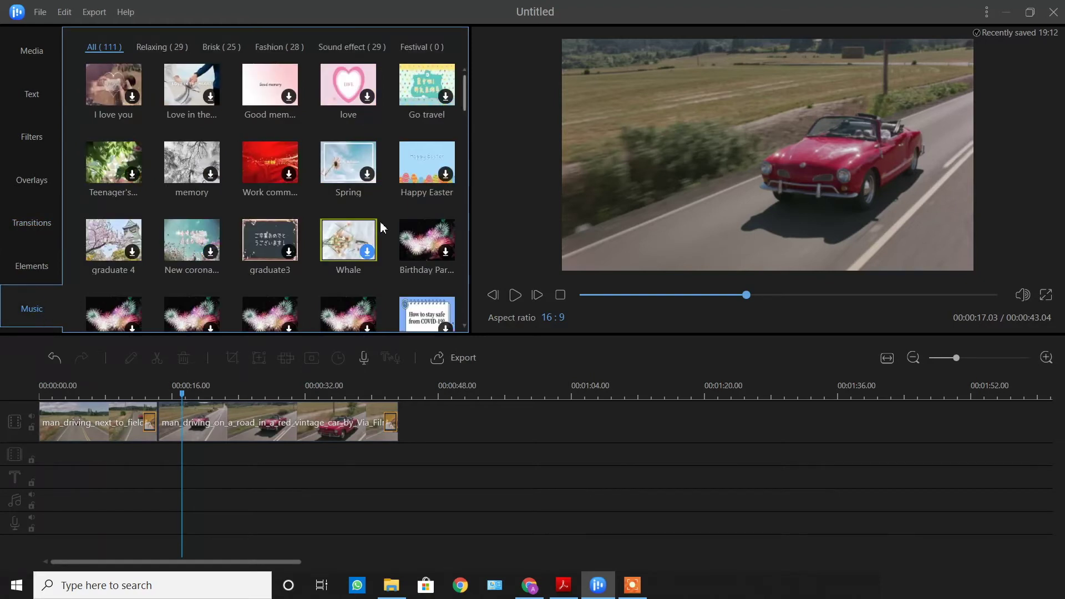
{"action": "scroll", "coordinate": [382, 222], "scroll_direction": "down", "scroll_amount": 5}
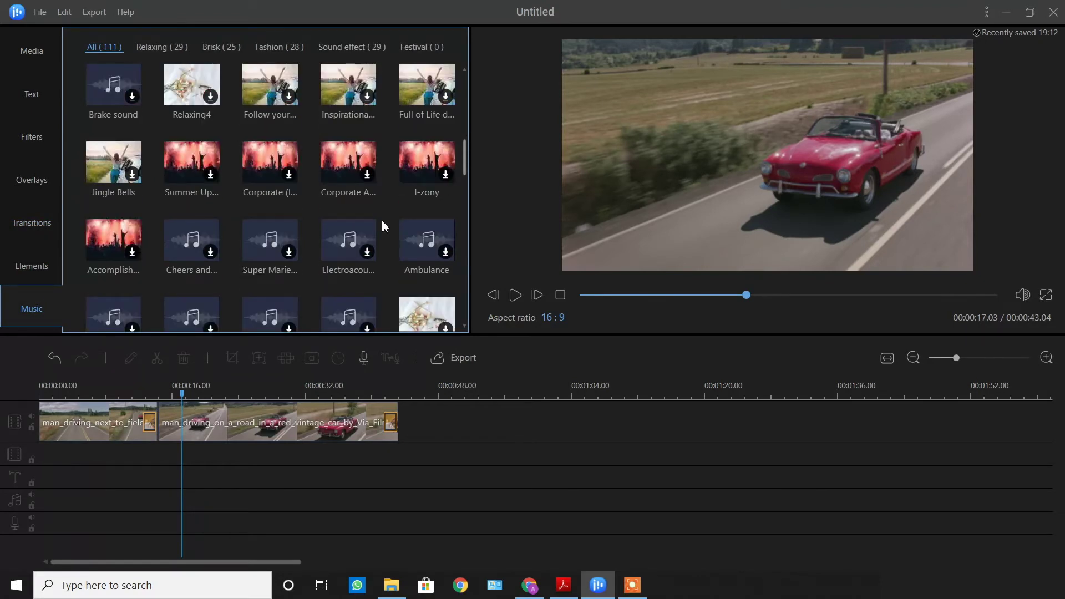
{"action": "scroll", "coordinate": [382, 221], "scroll_direction": "up", "scroll_amount": 5}
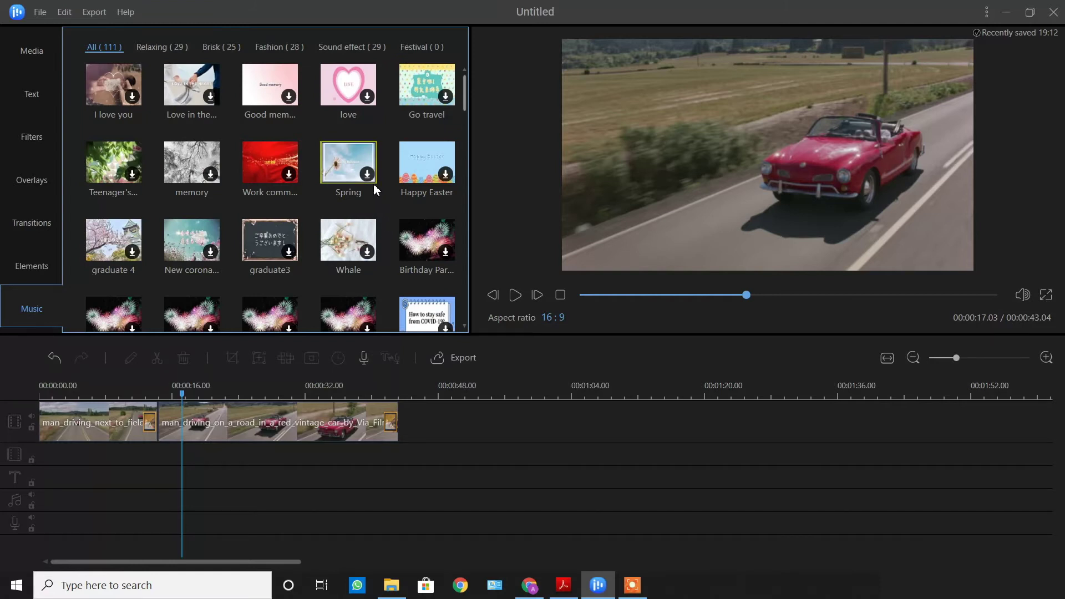
{"action": "left_click", "coordinate": [372, 179]}
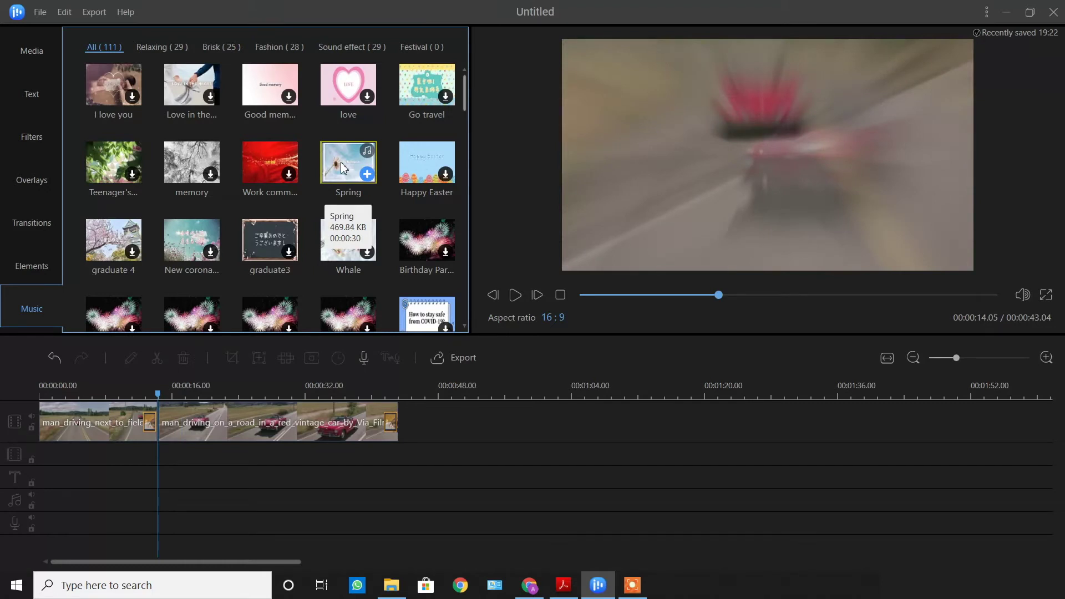
{"action": "left_click", "coordinate": [368, 175]}
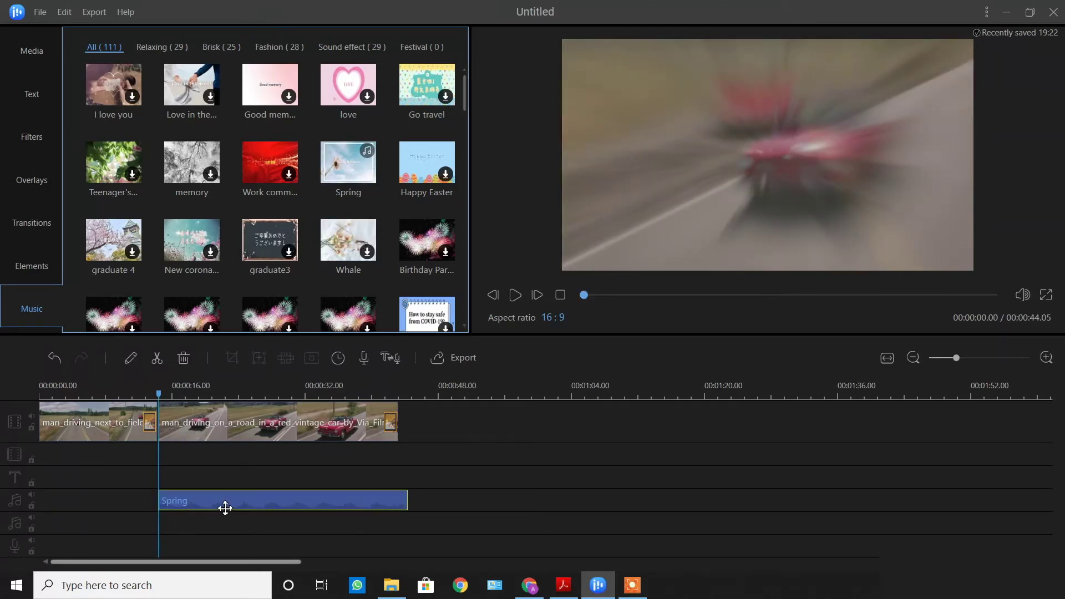
{"action": "left_click_drag", "start_coordinate": [226, 507], "coordinate": [89, 508]}
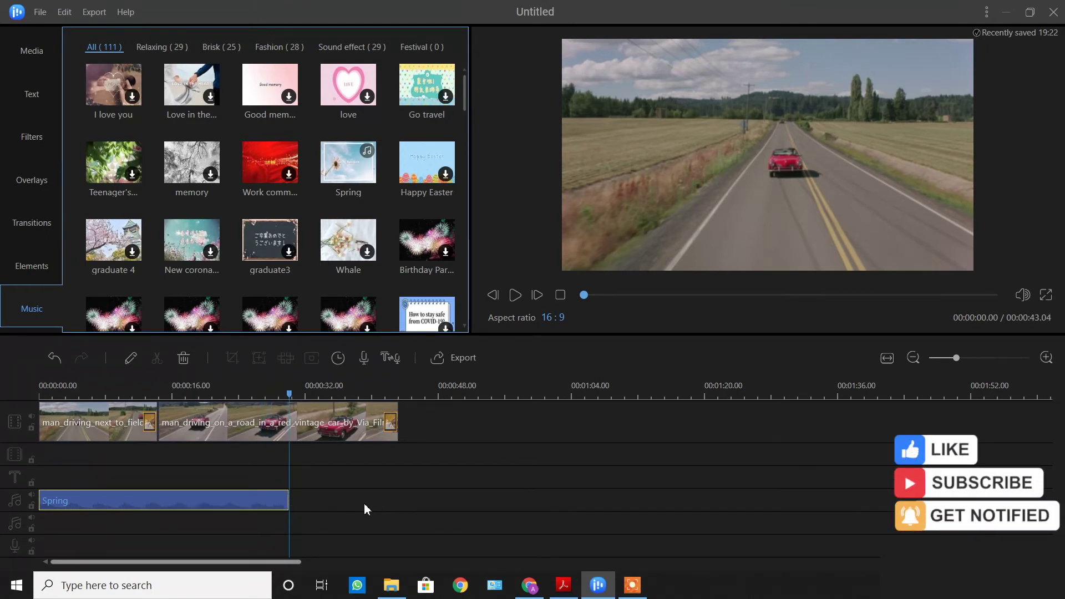
{"action": "left_click", "coordinate": [271, 495]}
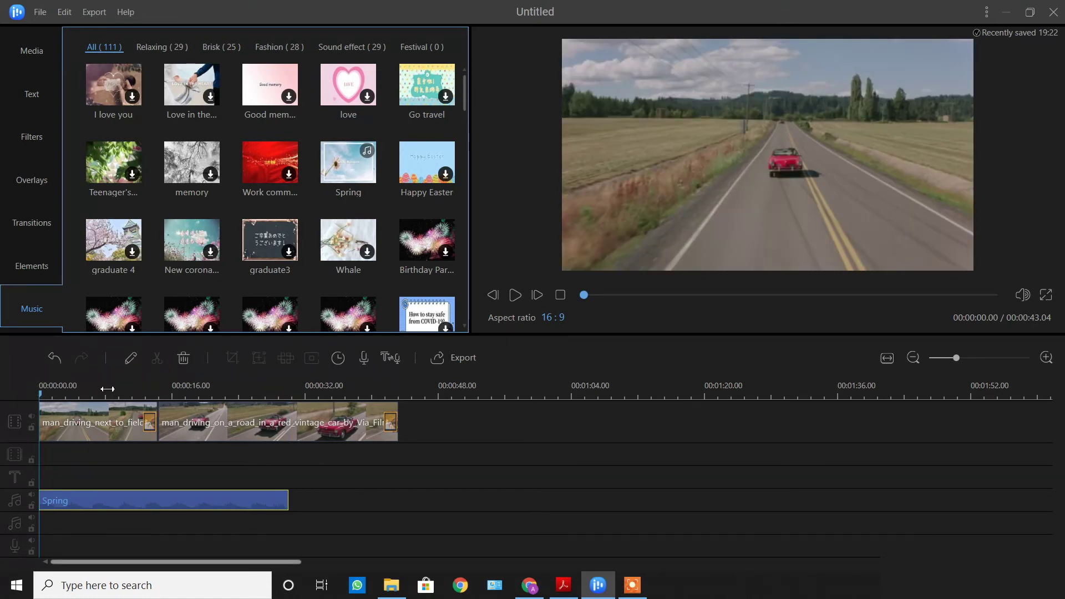
{"action": "left_click", "coordinate": [158, 391]}
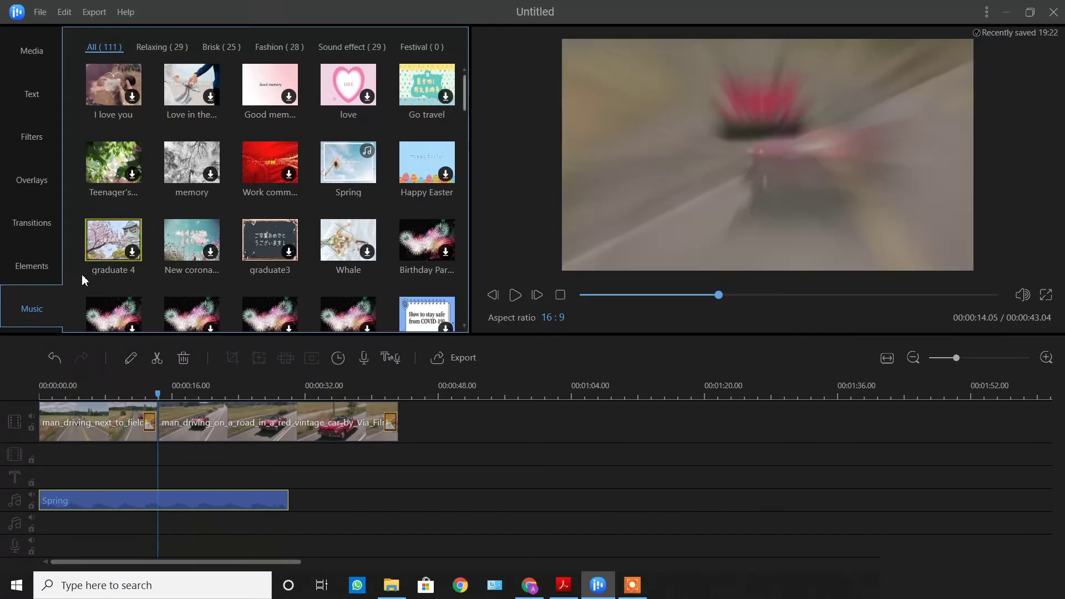
- Insert the New Year Countdown element at the playhead, then return the playhead to the start
{"action": "left_click", "coordinate": [33, 221]}
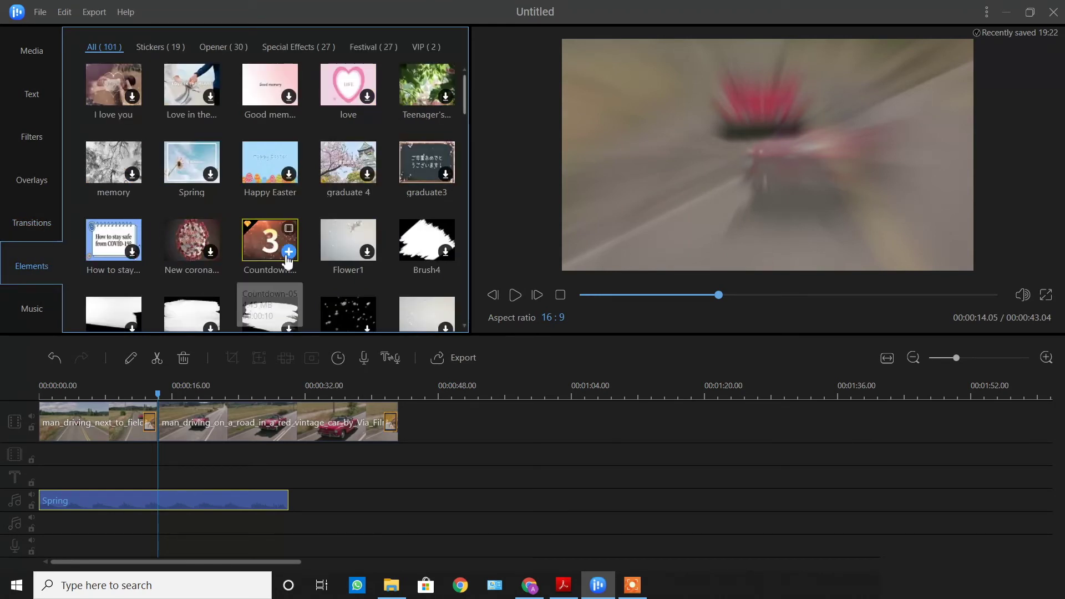
{"action": "left_click", "coordinate": [288, 253]}
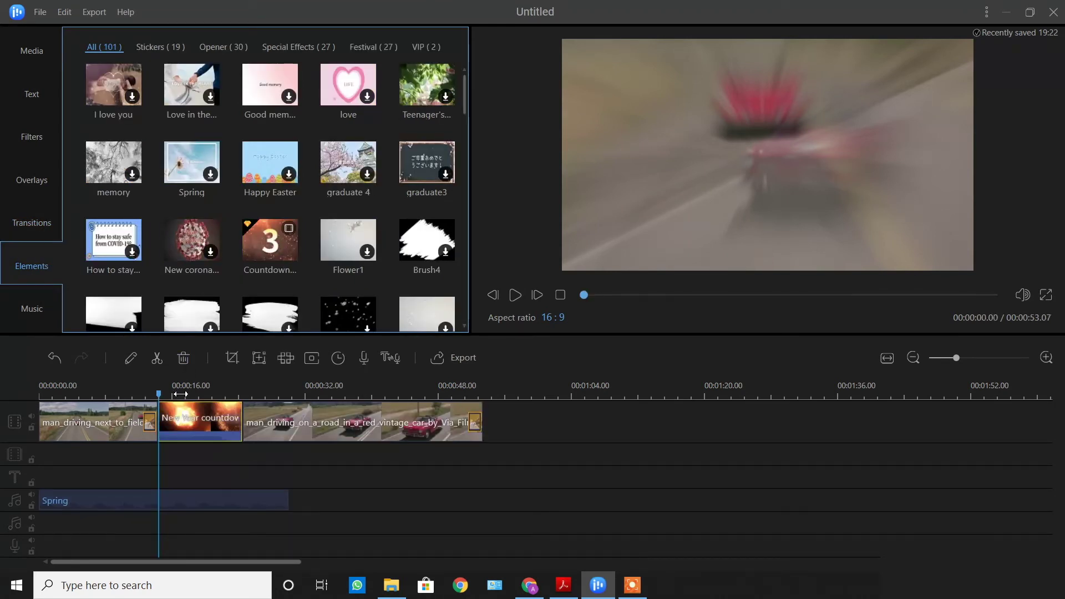
{"action": "left_click_drag", "start_coordinate": [159, 399], "coordinate": [39, 398]}
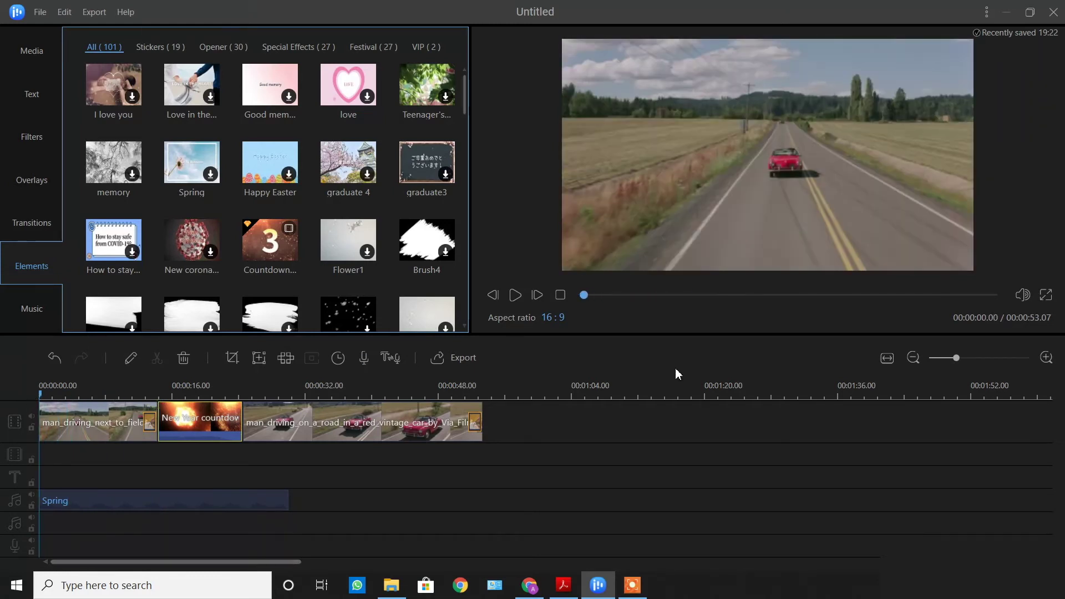
{"action": "left_click", "coordinate": [516, 296]}
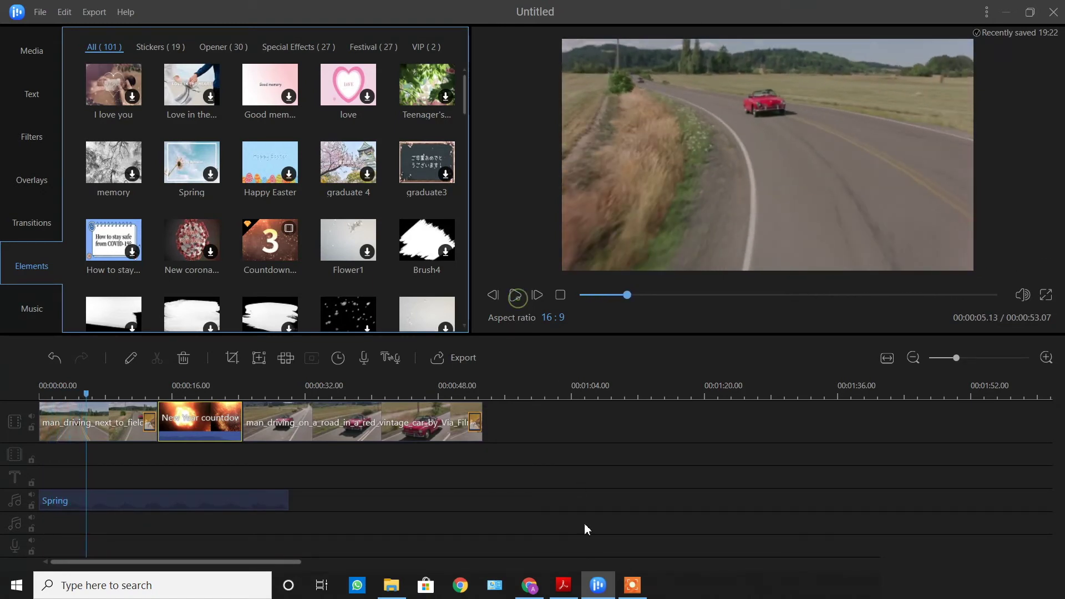
{"action": "left_click", "coordinate": [632, 589]}
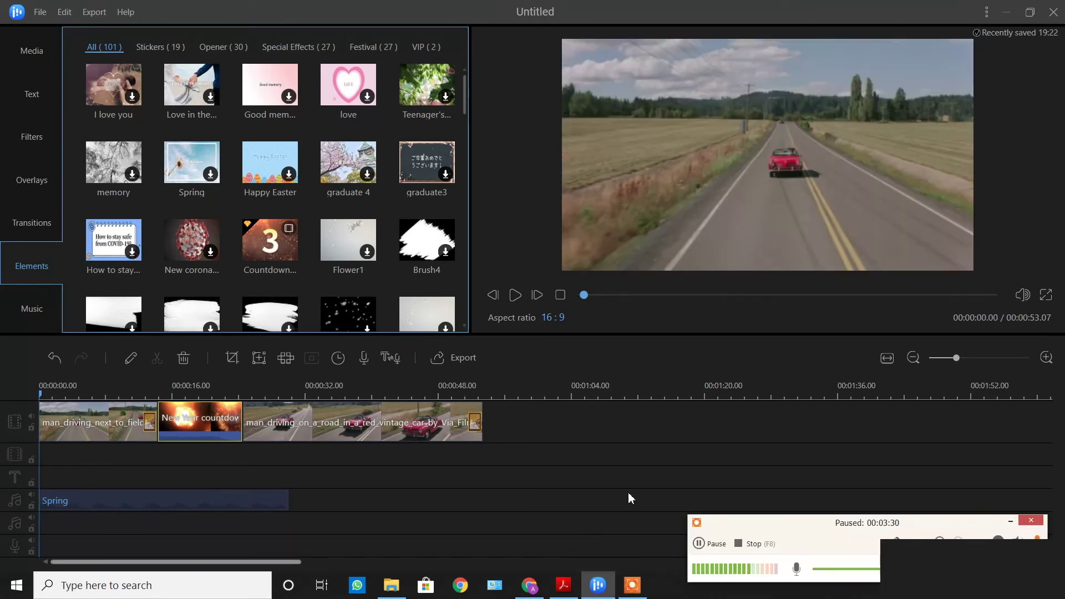
{"action": "left_click", "coordinate": [1009, 523]}
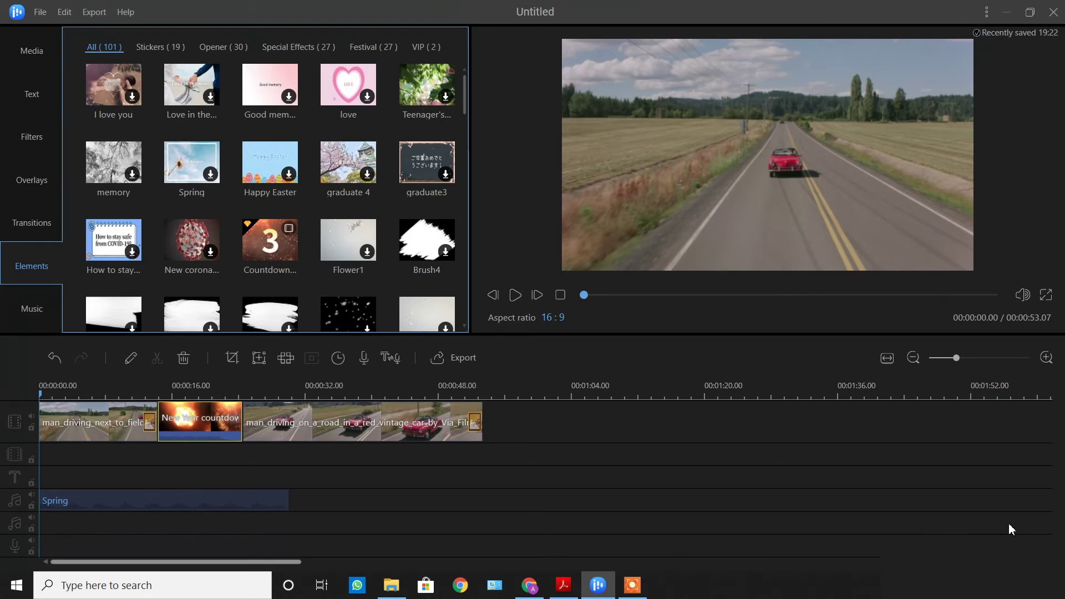
{"action": "left_click", "coordinate": [521, 305]}
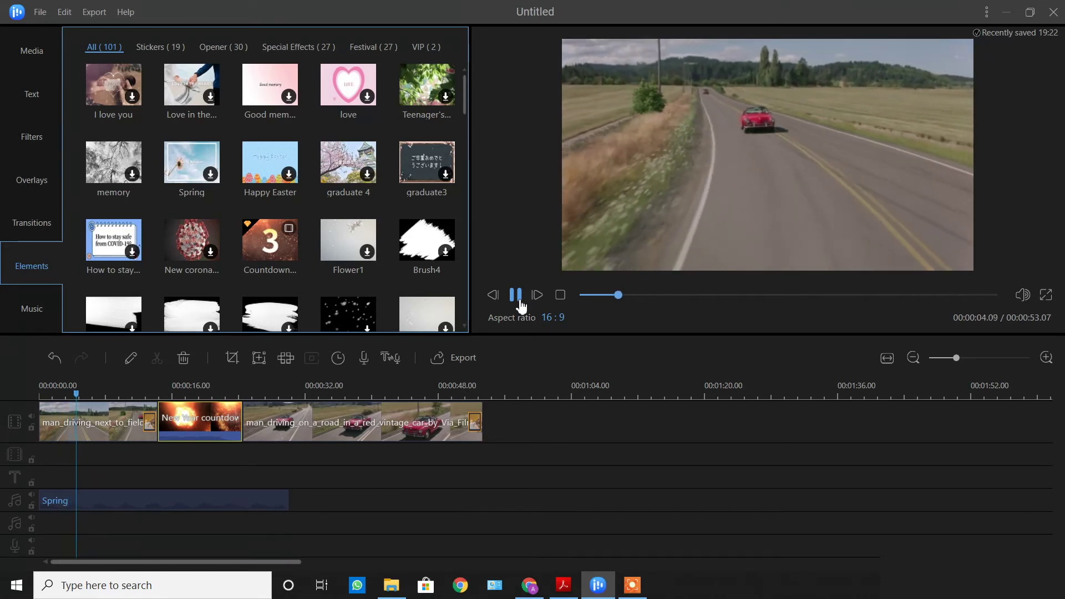
{"action": "key", "text": "XF86AudioRaiseVolume"}
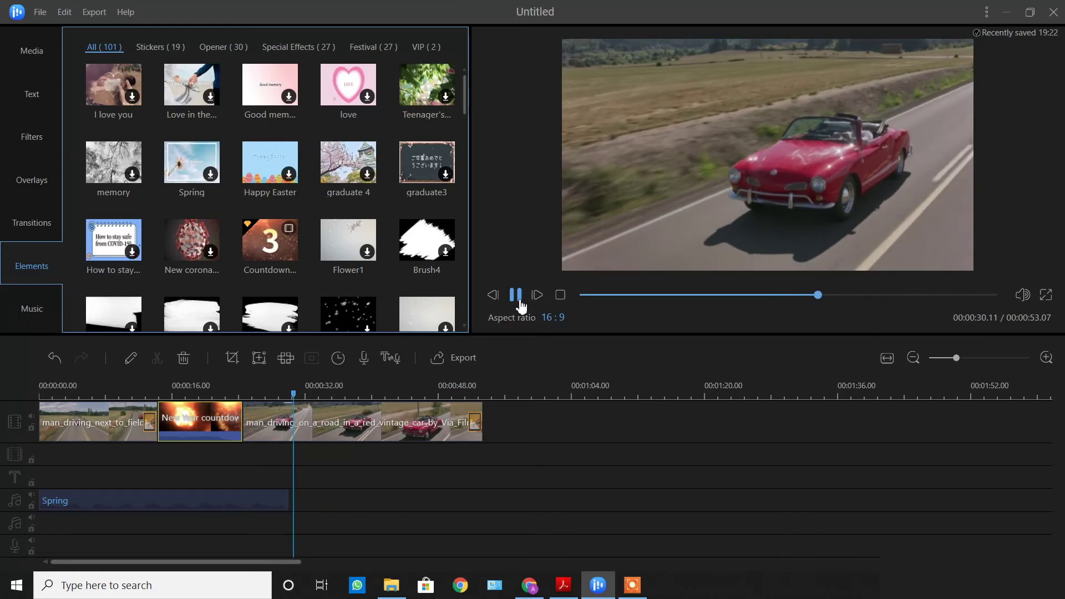
{"action": "left_click", "coordinate": [521, 305]}
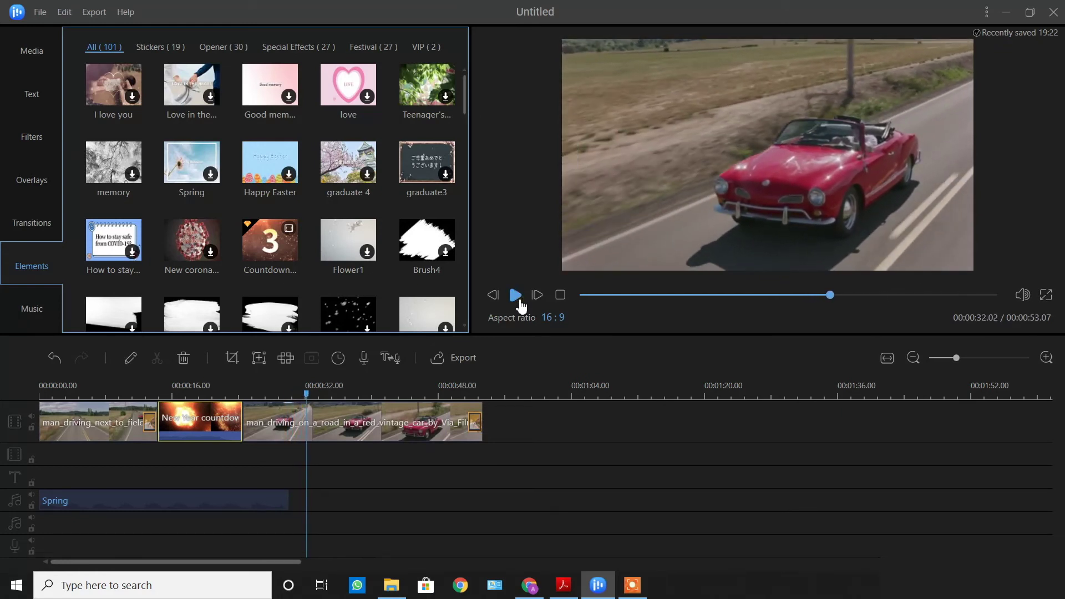
- Export MyVideo_1 as a 1280 x 720 MP4, setting the output folder to Downloads
{"action": "left_click", "coordinate": [91, 12]}
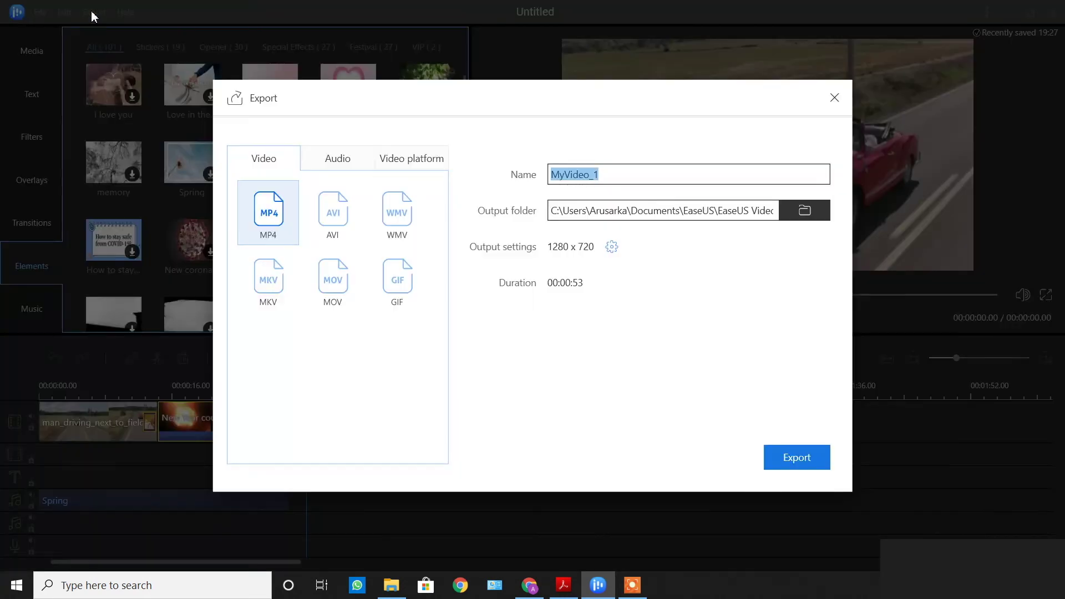
{"action": "left_click", "coordinate": [809, 209]}
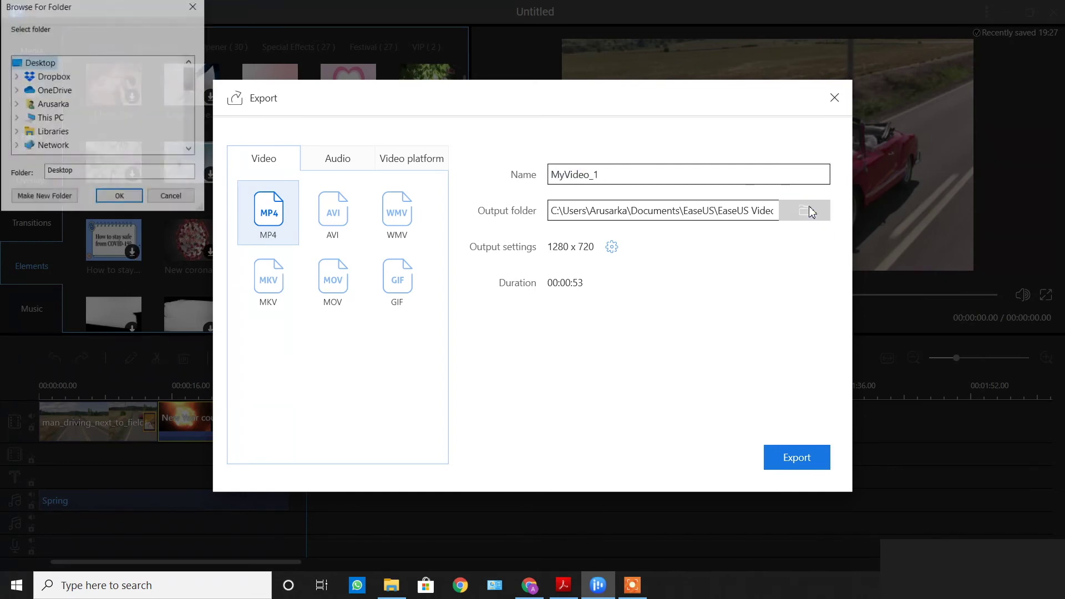
{"action": "double_click", "coordinate": [42, 137]}
{"action": "scroll", "coordinate": [42, 137], "scroll_direction": "up", "scroll_amount": 4}
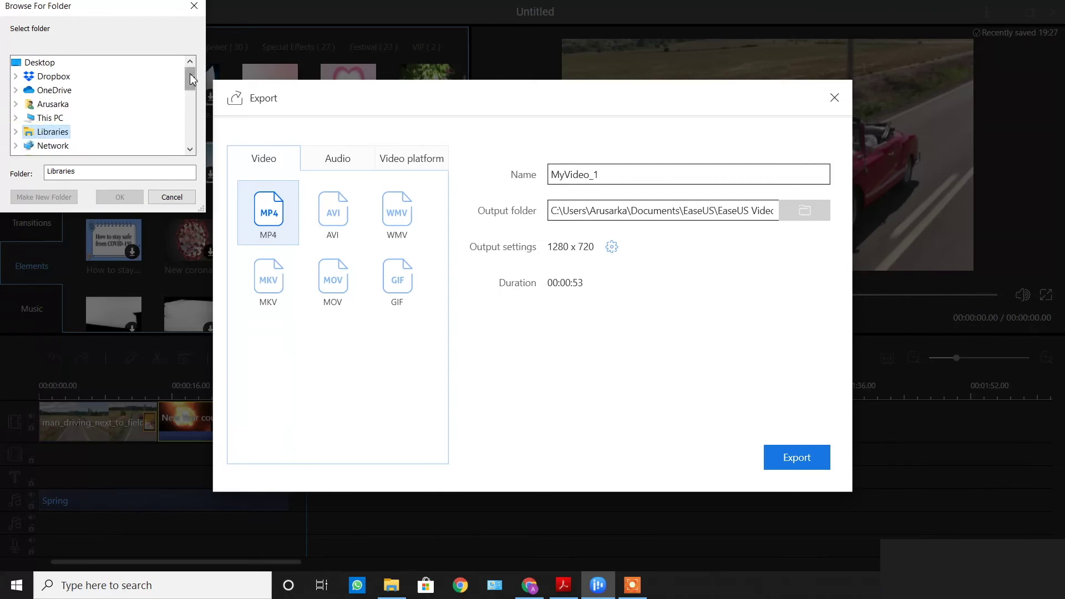
{"action": "mouse_move", "coordinate": [190, 74]}
{"action": "left_mouse_down"}
{"action": "mouse_move", "coordinate": [193, 142]}
{"action": "mouse_move", "coordinate": [183, 67]}
{"action": "mouse_move", "coordinate": [185, 90]}
{"action": "mouse_move", "coordinate": [182, 82]}
{"action": "left_mouse_up"}
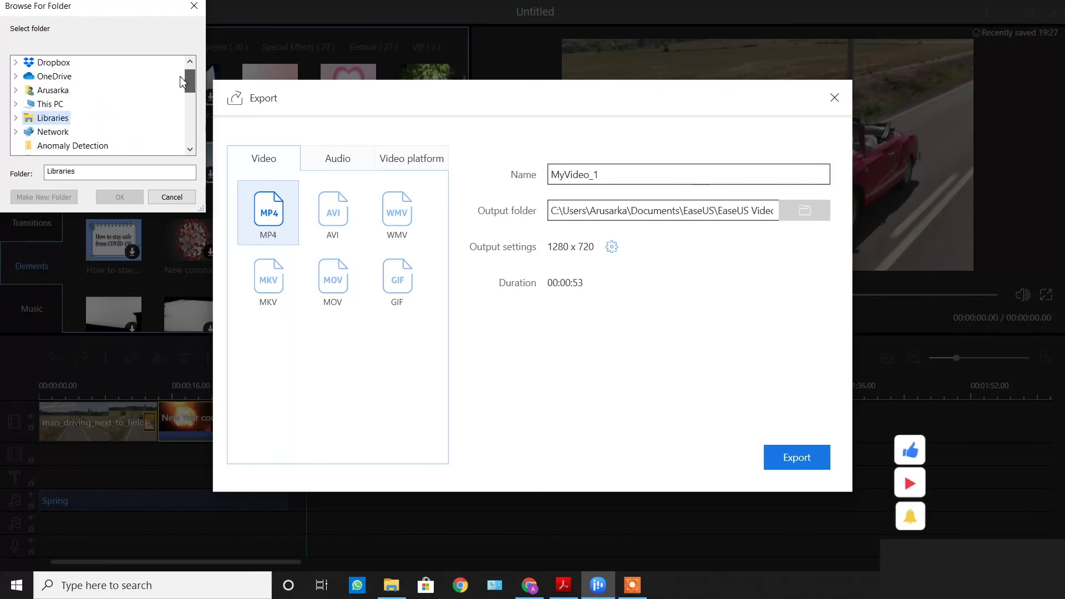
{"action": "left_click", "coordinate": [44, 91]}
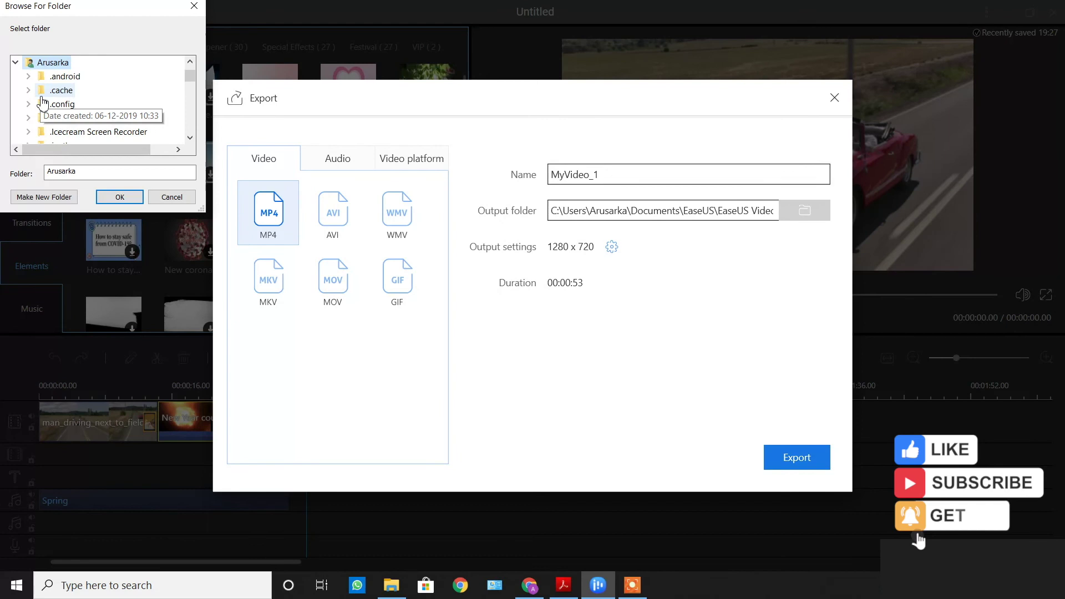
{"action": "left_click_drag", "start_coordinate": [191, 81], "coordinate": [193, 97]}
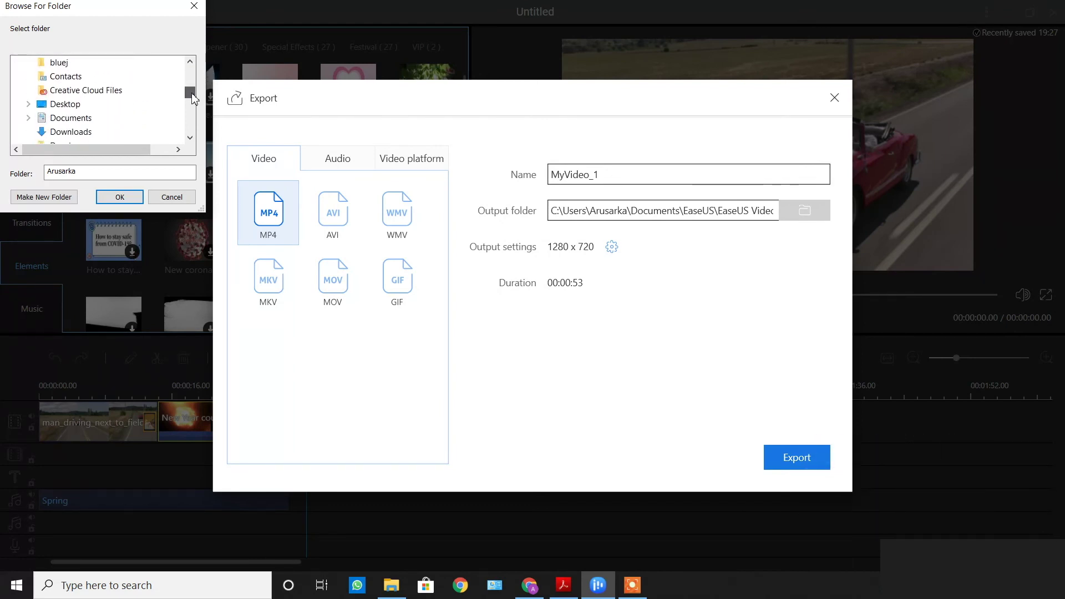
{"action": "left_click", "coordinate": [98, 135]}
{"action": "left_click", "coordinate": [113, 197]}
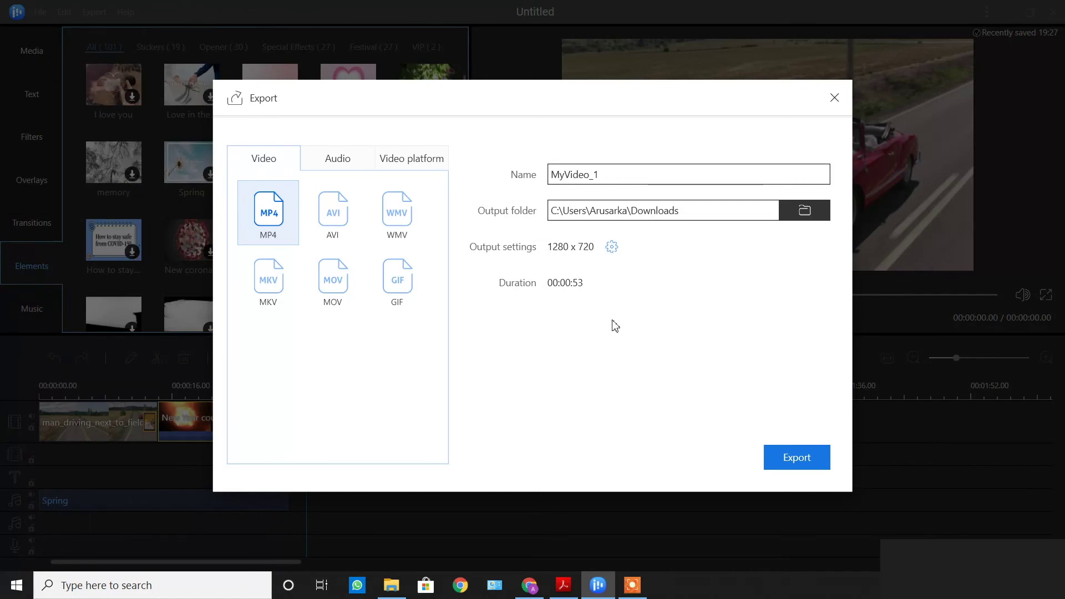
{"action": "left_click", "coordinate": [807, 455]}
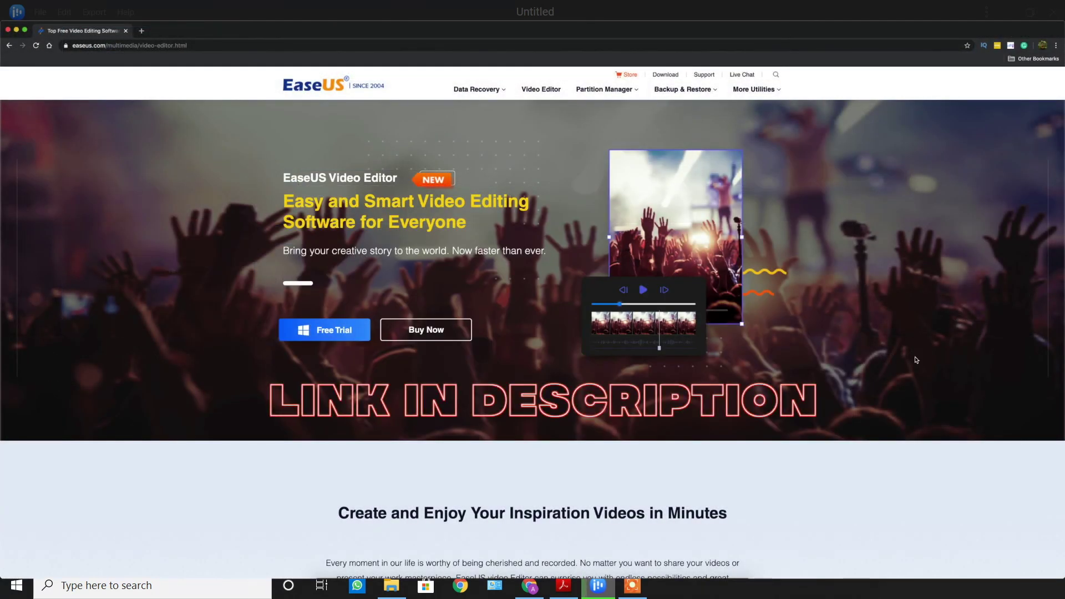
- Scroll the EaseUS page down to the free Trial and $17.97 Pro plan cards
{"action": "scroll", "coordinate": [916, 360], "scroll_direction": "down", "scroll_amount": 5}
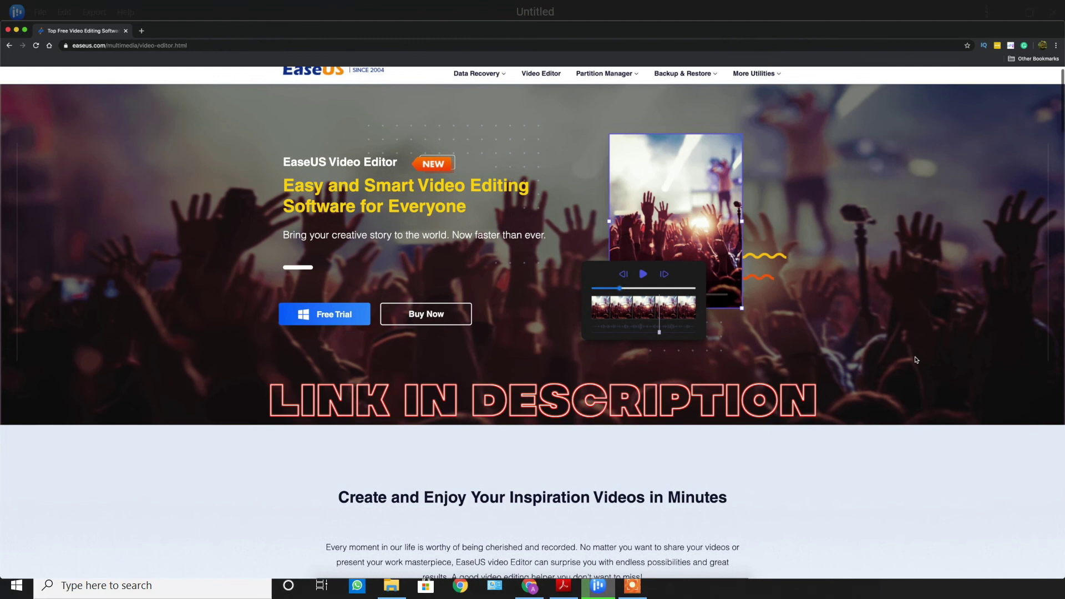
{"action": "scroll", "coordinate": [915, 359], "scroll_direction": "down", "scroll_amount": 1}
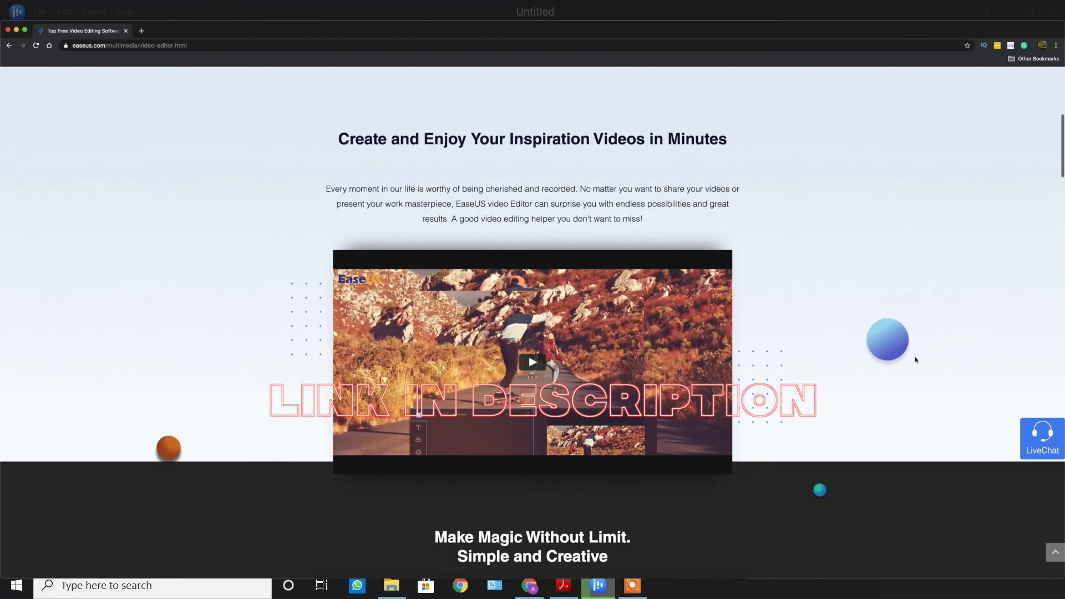
{"action": "scroll", "coordinate": [915, 360], "scroll_direction": "down", "scroll_amount": 3}
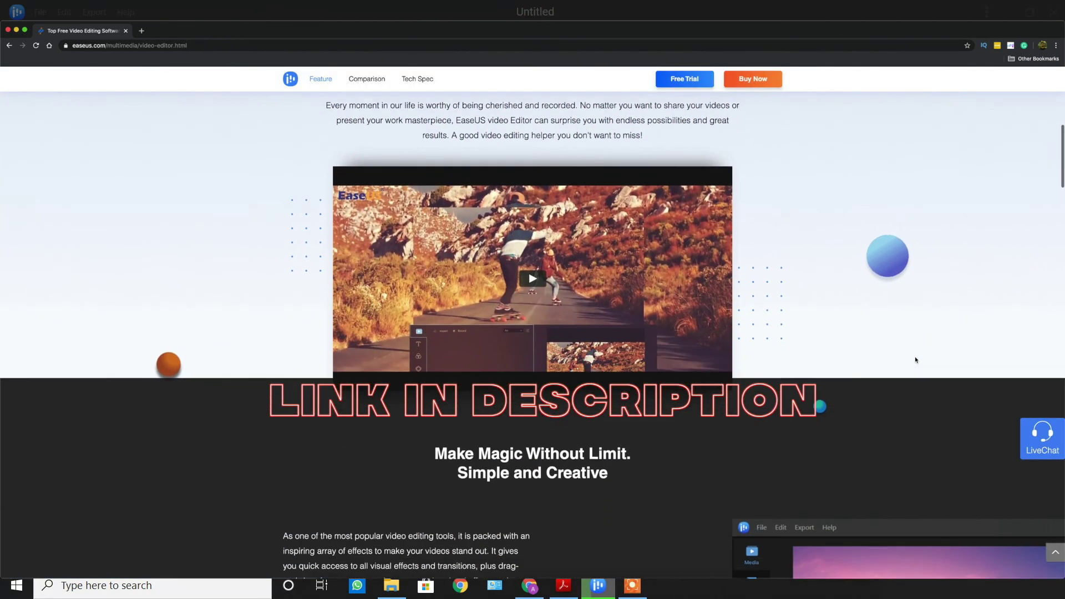
{"action": "scroll", "coordinate": [916, 360], "scroll_direction": "down", "scroll_amount": 3}
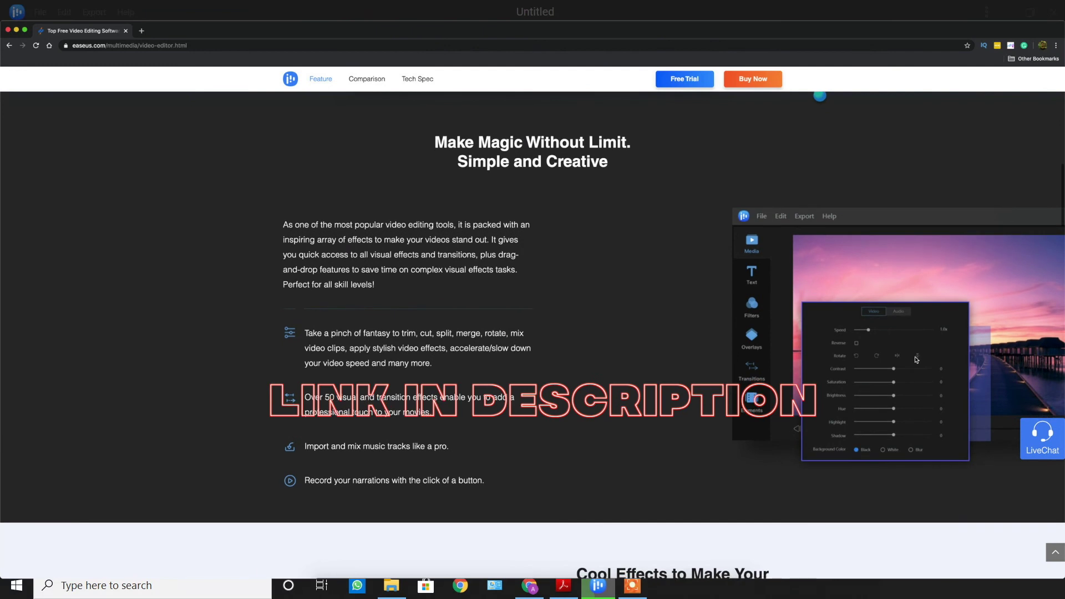
{"action": "scroll", "coordinate": [916, 359], "scroll_direction": "down", "scroll_amount": 5}
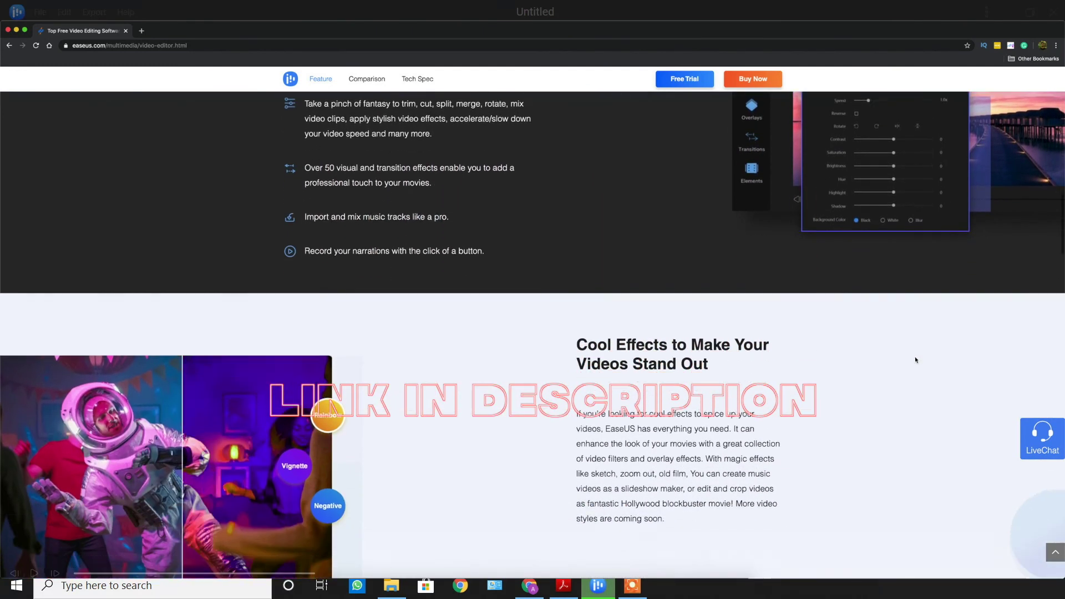
{"action": "scroll", "coordinate": [915, 360], "scroll_direction": "down", "scroll_amount": 7}
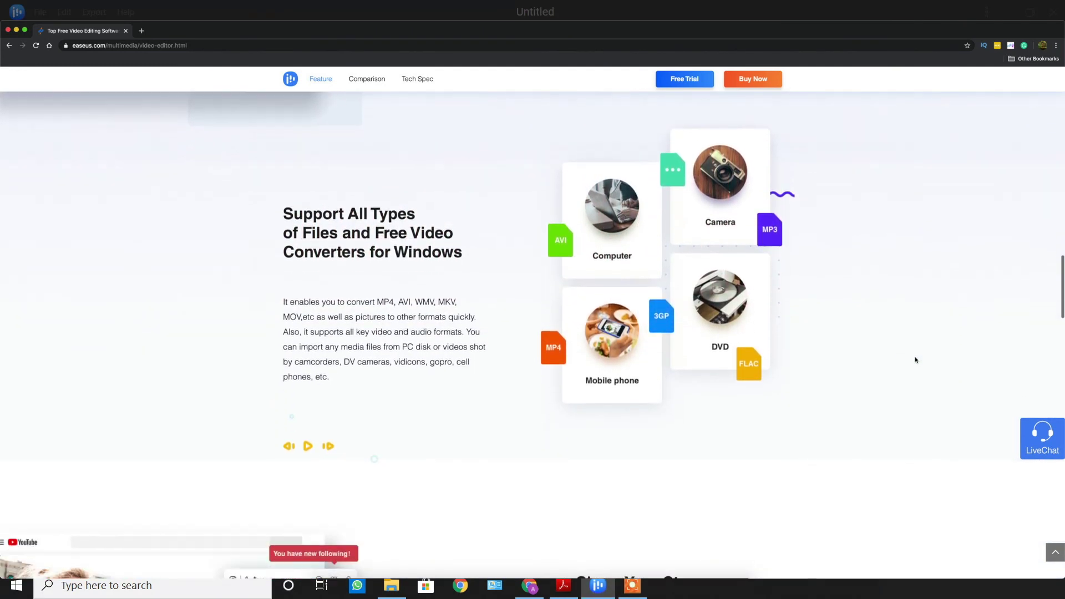
{"action": "scroll", "coordinate": [916, 359], "scroll_direction": "down", "scroll_amount": 8}
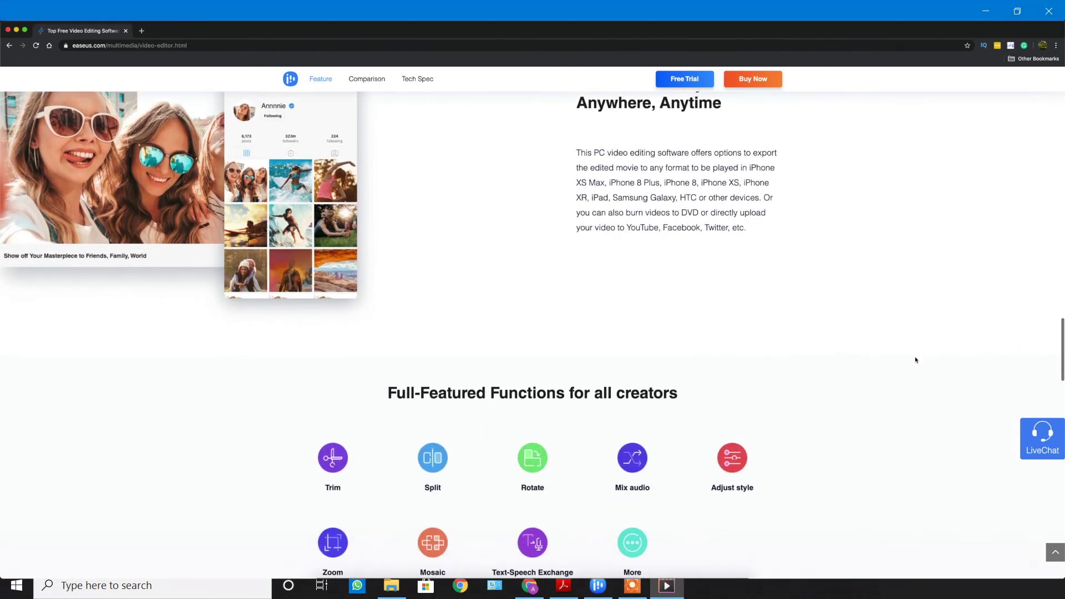
{"action": "scroll", "coordinate": [916, 360], "scroll_direction": "down", "scroll_amount": 1}
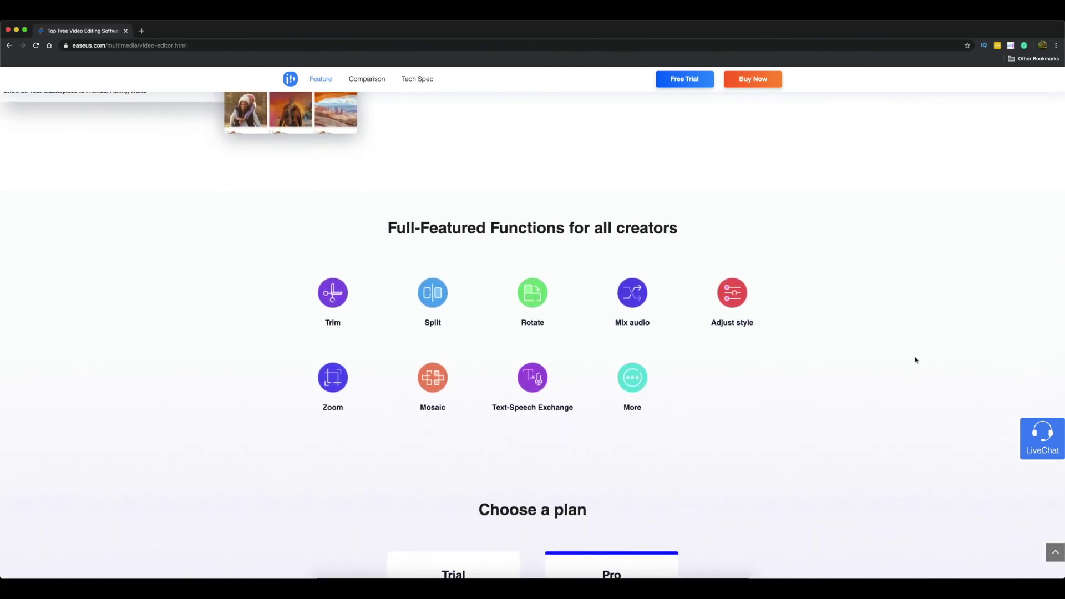
{"action": "scroll", "coordinate": [916, 360], "scroll_direction": "down", "scroll_amount": 3}
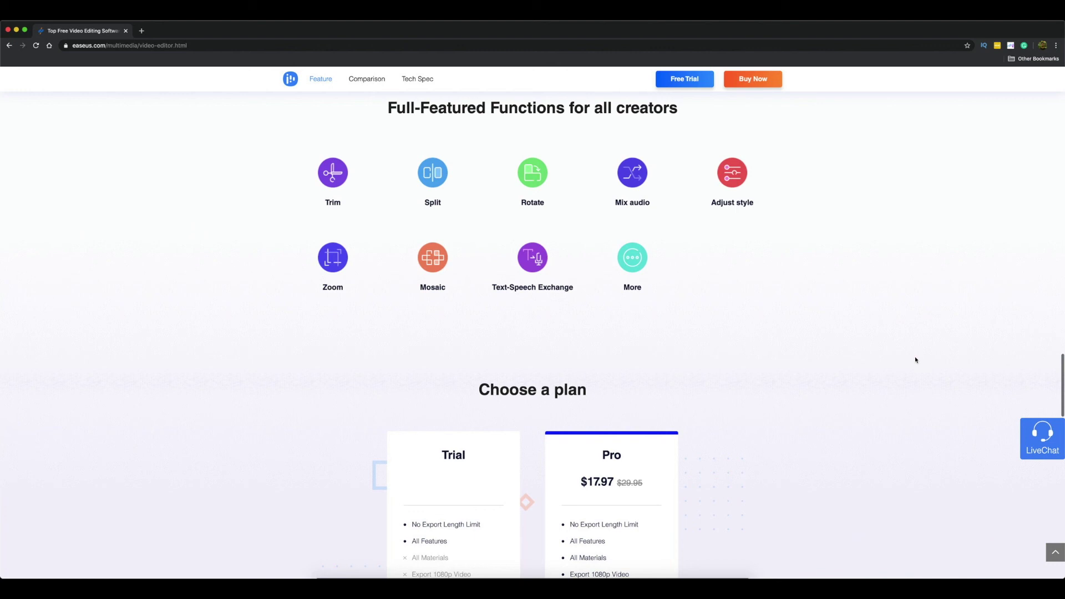
{"action": "scroll", "coordinate": [916, 359], "scroll_direction": "down", "scroll_amount": 4}
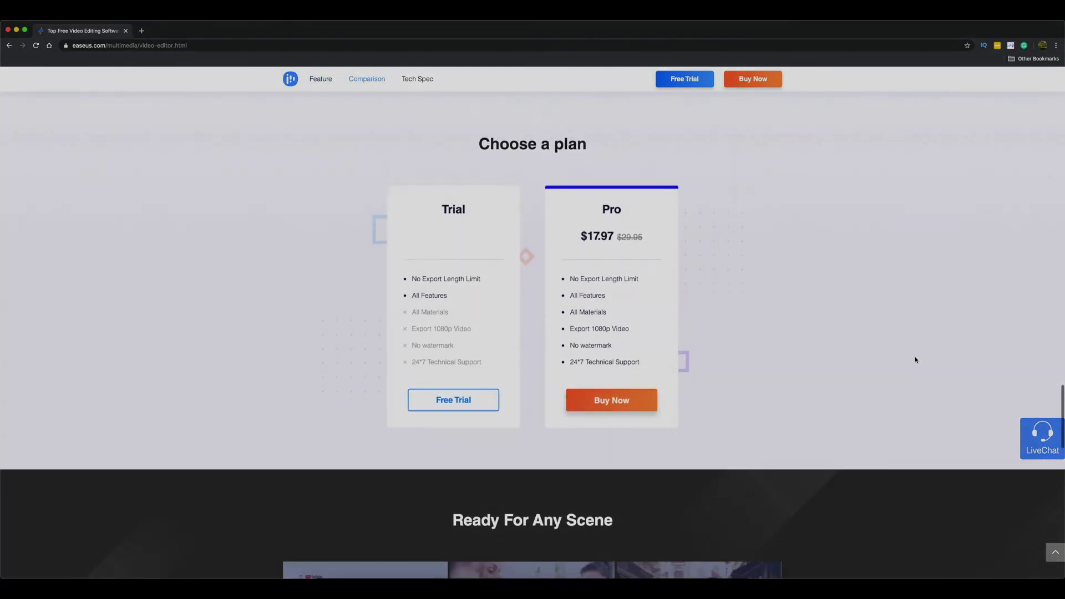